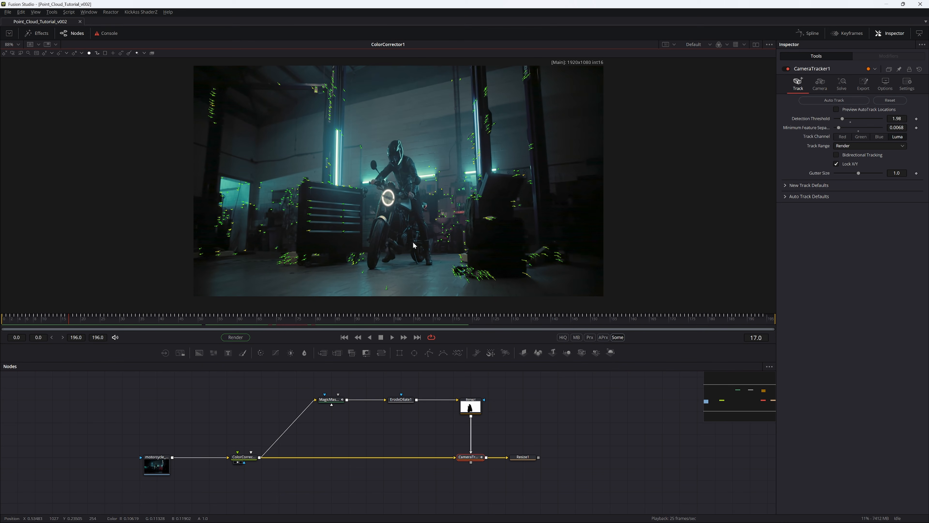
- Scrub through the motorcycle plate and inspect the output and settings of the ColorCorrector1 node
{"action": "mouse_move", "coordinate": [208, 319]}
{"action": "left_mouse_down"}
{"action": "mouse_move", "coordinate": [131, 324]}
{"action": "mouse_move", "coordinate": [200, 327]}
{"action": "left_mouse_up"}
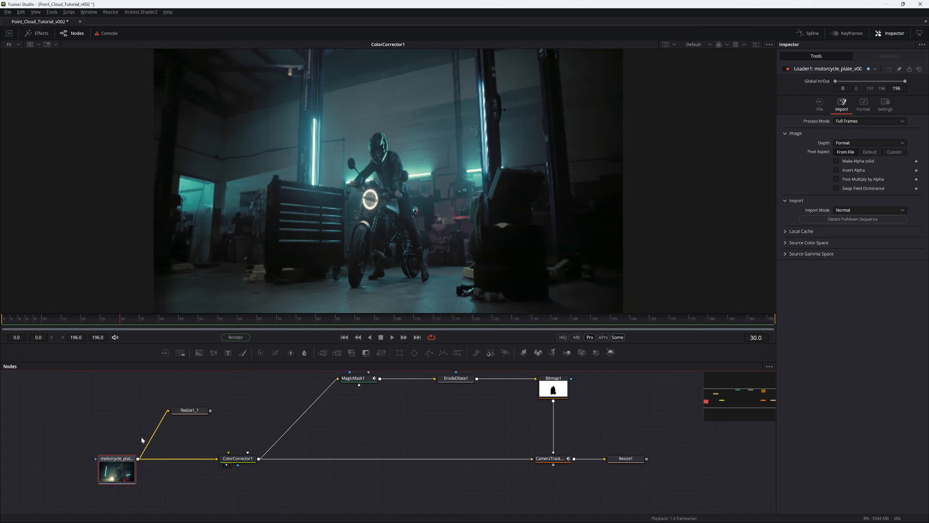
{"action": "left_click_drag", "start_coordinate": [117, 317], "coordinate": [38, 333]}
{"action": "left_click", "coordinate": [242, 459]}
{"action": "key", "text": "2"}
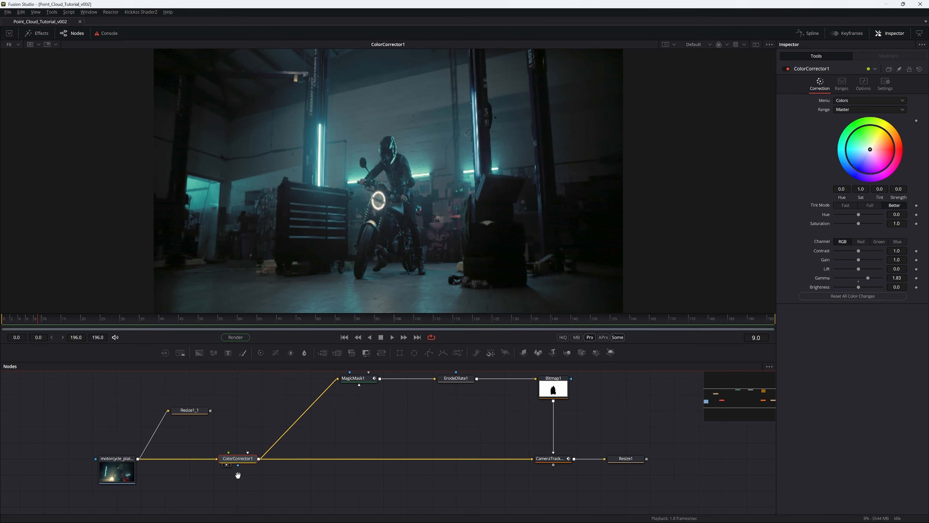
{"action": "left_click_drag", "start_coordinate": [237, 476], "coordinate": [203, 486]}
{"action": "left_click", "coordinate": [517, 470]}
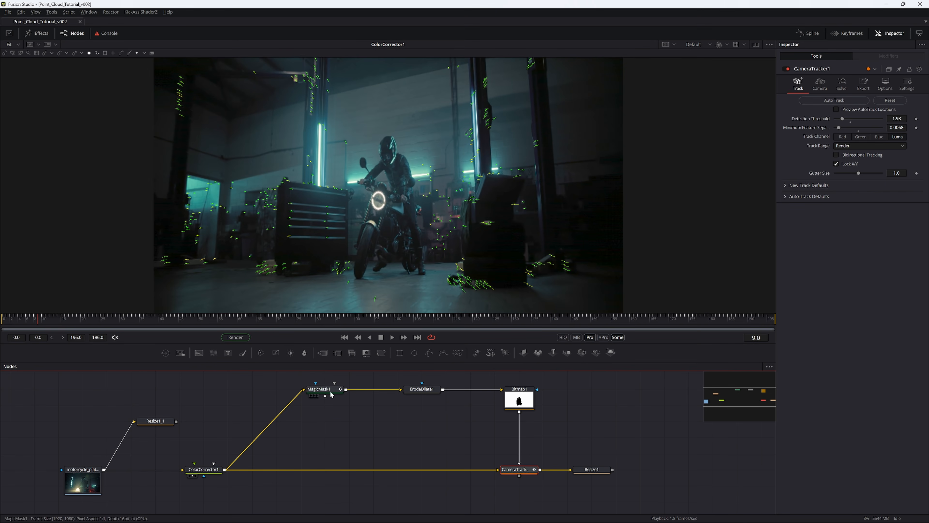
- Review the rider mask by viewing the outputs of MagicMask1, ErodeDilate1 and Bitmap1 in turn
{"action": "left_click", "coordinate": [319, 389]}
{"action": "key", "text": "1"}
{"action": "left_click", "coordinate": [202, 319]}
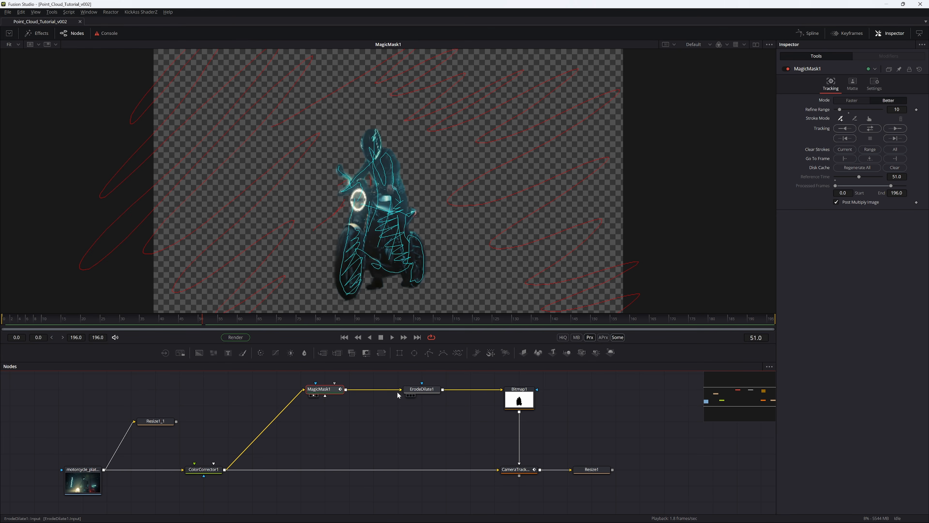
{"action": "left_click", "coordinate": [422, 389]}
{"action": "key", "text": "1"}
{"action": "left_click", "coordinate": [524, 399]}
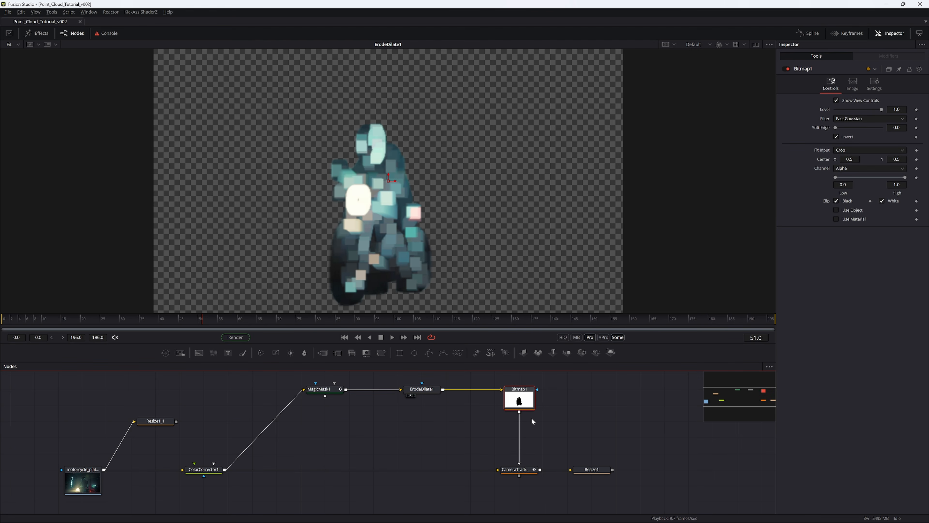
{"action": "key", "text": "1"}
- View the CameraTracker1 output and play back the shot to examine the tracking points around the masked rider
{"action": "left_click", "coordinate": [514, 470]}
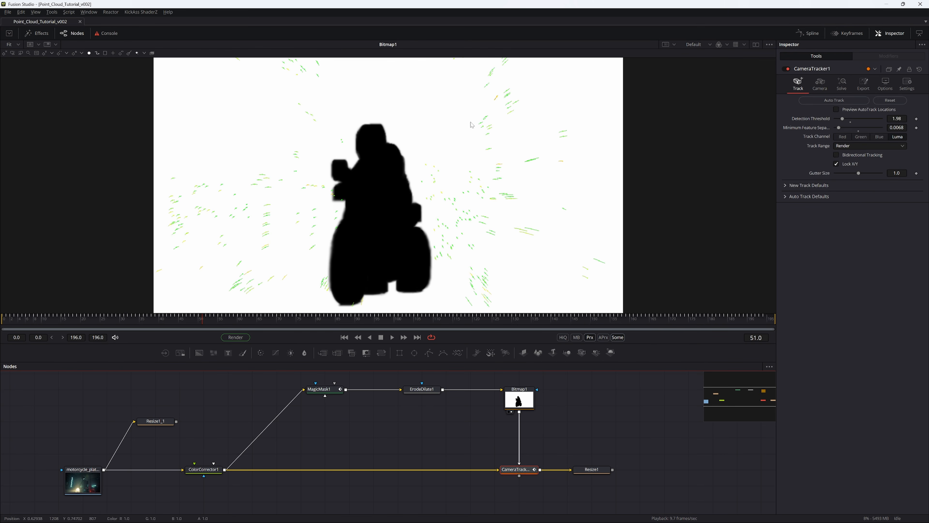
{"action": "key", "text": "1"}
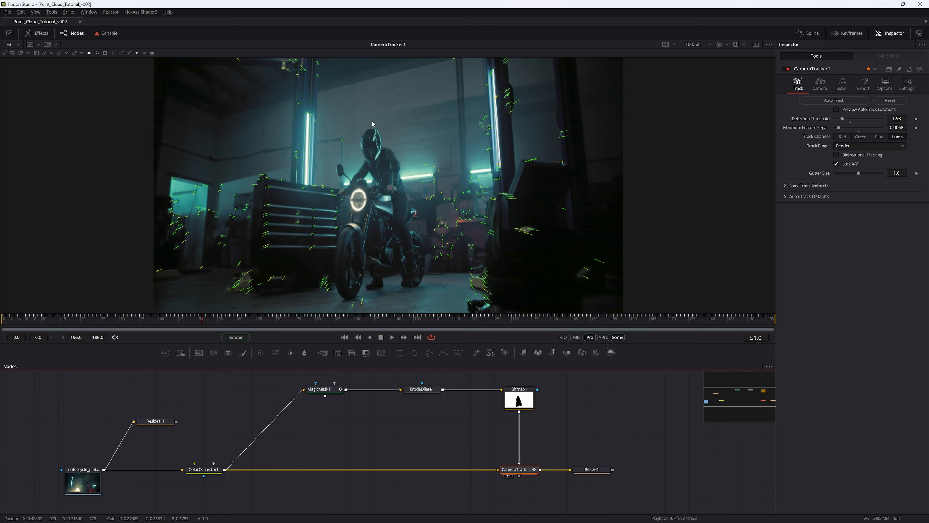
{"action": "left_click_drag", "start_coordinate": [404, 121], "coordinate": [359, 287]}
{"action": "key", "text": "space"}
{"action": "left_click_drag", "start_coordinate": [262, 320], "coordinate": [179, 321]}
{"action": "key", "text": "space"}
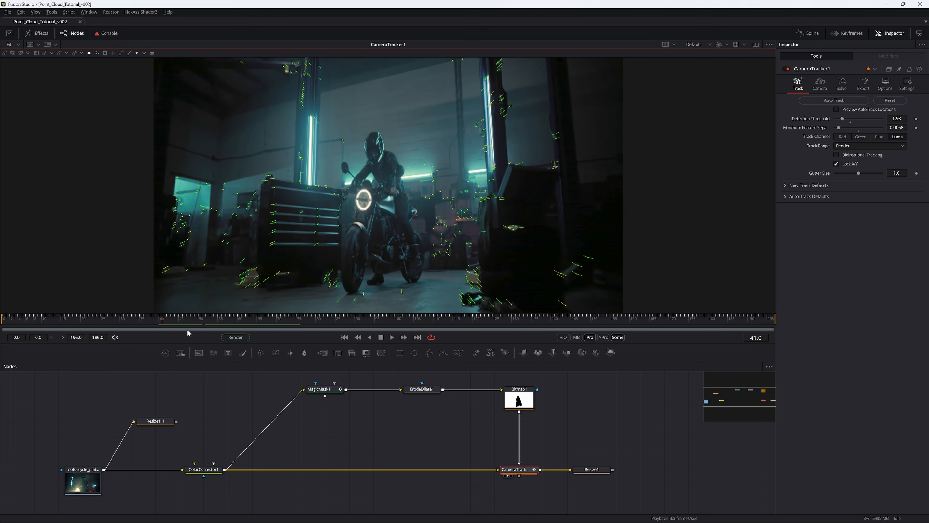
- Move Resize1 farther from CameraTracker1 in the node graph, and save the composition while reviewing the tracker's solve summary
{"action": "left_click_drag", "start_coordinate": [591, 469], "coordinate": [664, 469]}
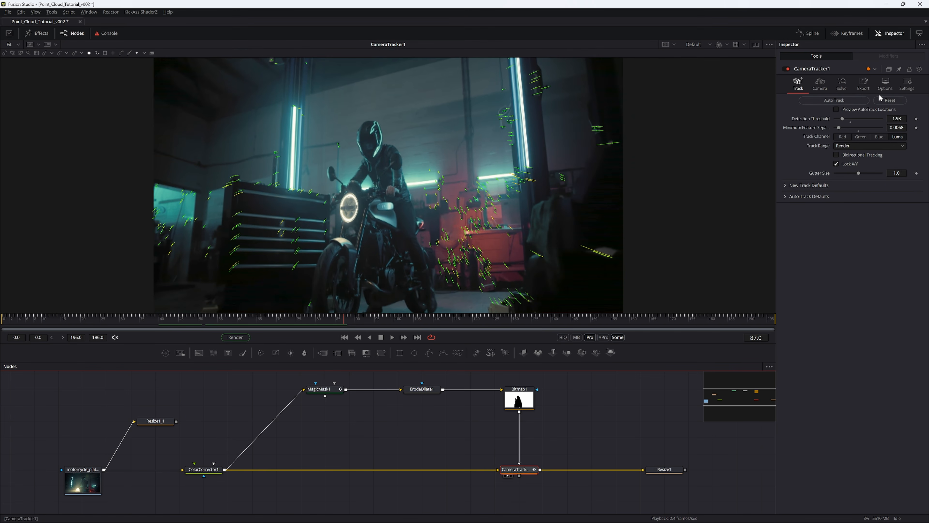
{"action": "left_click", "coordinate": [843, 87]}
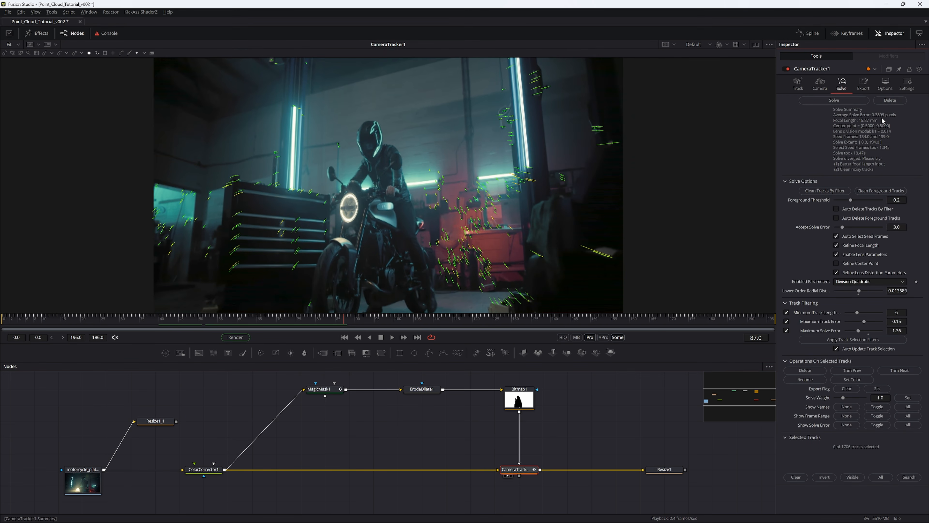
{"action": "key", "text": "ctrl+s"}
{"action": "scroll", "coordinate": [672, 121], "scroll_direction": "down", "scroll_amount": 1}
{"action": "scroll", "coordinate": [666, 118], "scroll_direction": "up", "scroll_amount": 1}
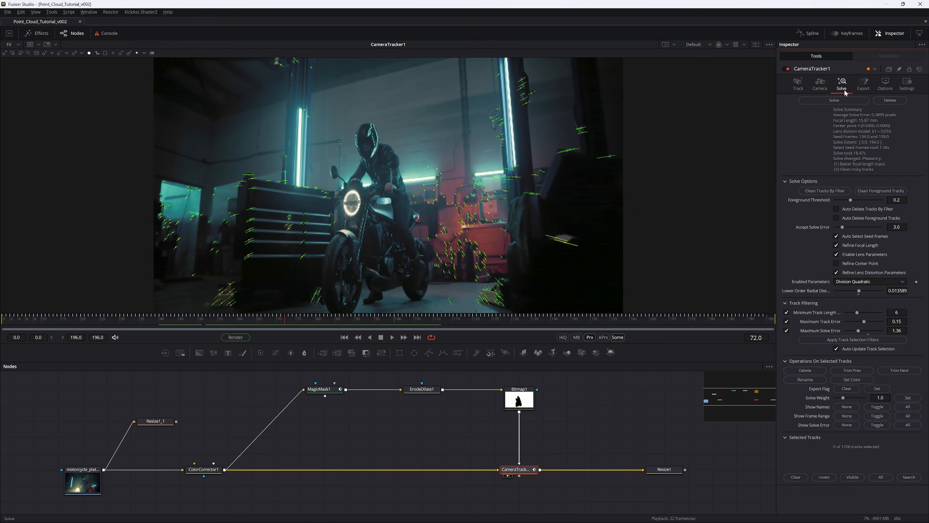
- Export the solved camera track as a 3D scene and place the exported nodes below the main node chain
{"action": "left_click", "coordinate": [864, 84]}
{"action": "left_click", "coordinate": [817, 101]}
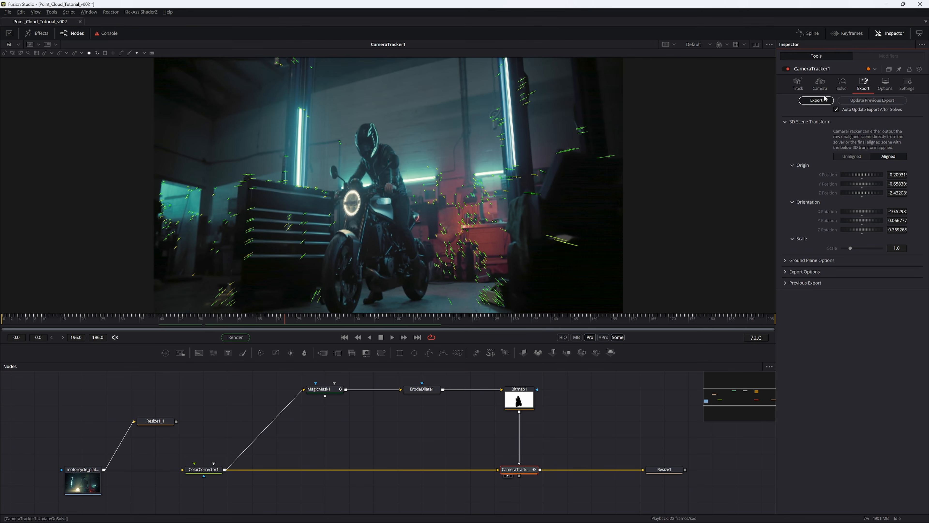
{"action": "left_click_drag", "start_coordinate": [260, 455], "coordinate": [300, 404]}
{"action": "scroll", "coordinate": [301, 404], "scroll_direction": "down", "scroll_amount": 3}
{"action": "left_click_drag", "start_coordinate": [218, 444], "coordinate": [169, 499]}
{"action": "left_click_drag", "start_coordinate": [144, 417], "coordinate": [301, 461]}
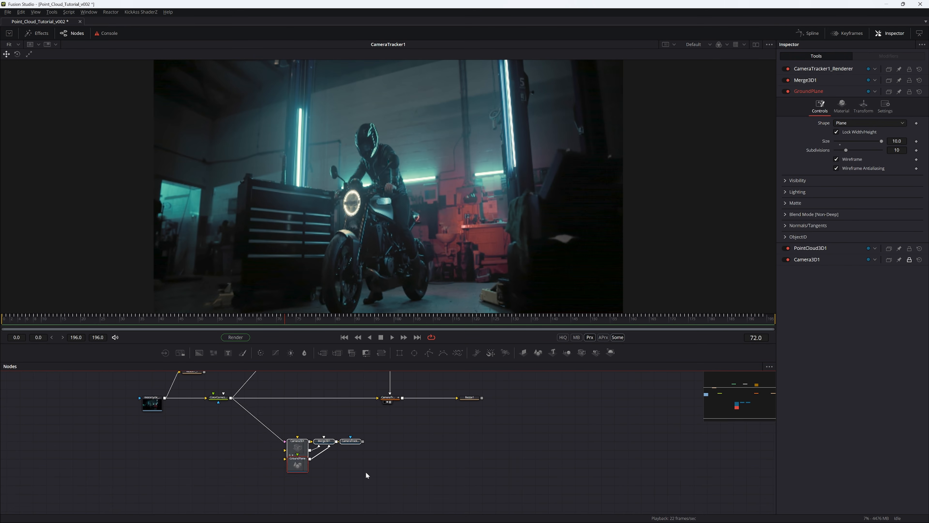
{"action": "scroll", "coordinate": [366, 475], "scroll_direction": "up", "scroll_amount": 3}
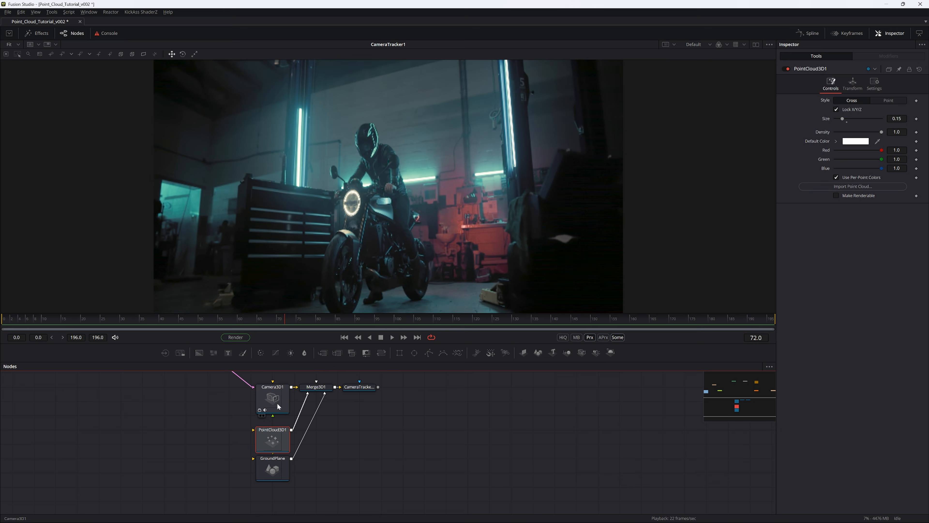
- Space out the exported renderer, Merge3D1, PointCloud3D1 and GroundPlane nodes into a tidy layout
{"action": "left_click_drag", "start_coordinate": [362, 389], "coordinate": [384, 391]}
{"action": "left_click_drag", "start_coordinate": [451, 382], "coordinate": [311, 407]}
{"action": "left_click_drag", "start_coordinate": [324, 388], "coordinate": [347, 390]}
{"action": "left_click_drag", "start_coordinate": [284, 460], "coordinate": [284, 475]}
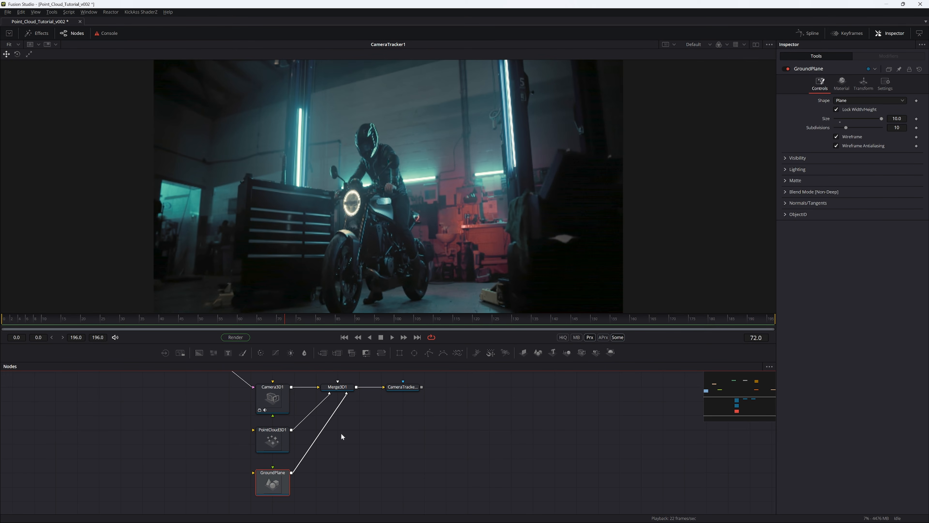
- View CameraTracker1_Renderer and play back the shot to check how the ground plane sticks to the footage
{"action": "left_click", "coordinate": [404, 389]}
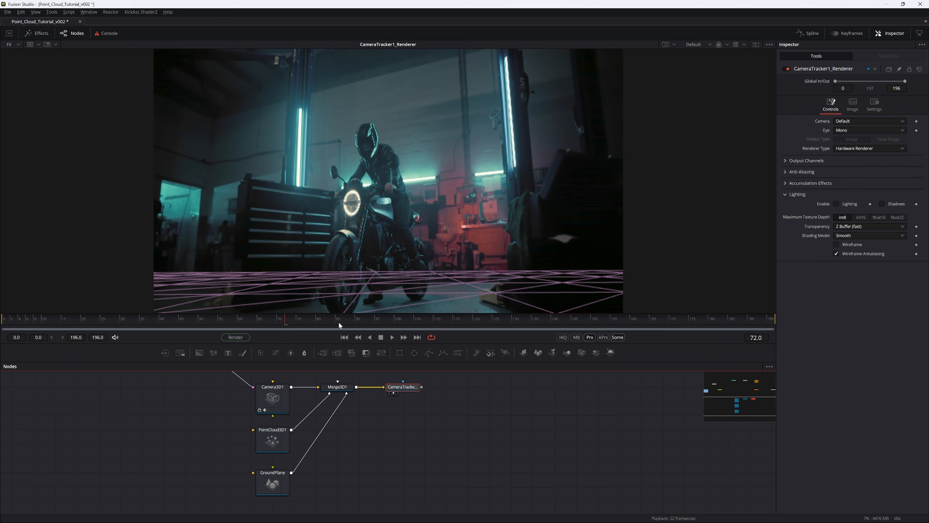
{"action": "left_click", "coordinate": [231, 326]}
{"action": "left_click_drag", "start_coordinate": [229, 320], "coordinate": [2, 324]}
{"action": "key", "text": "space"}
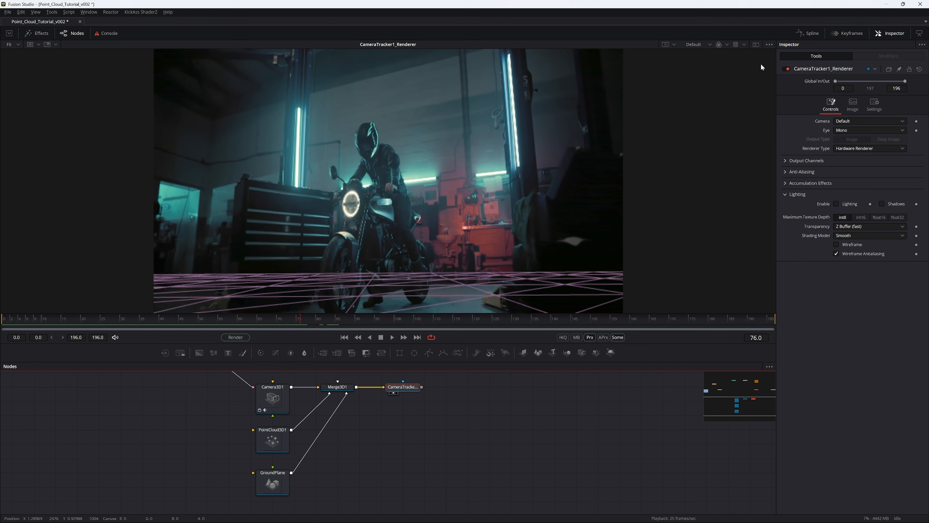
{"action": "key", "text": "space"}
{"action": "left_click_drag", "start_coordinate": [466, 319], "coordinate": [405, 334]}
- Show Merge3D1 in a second viewer and orbit around the tracked 3D scene
{"action": "left_click", "coordinate": [341, 388]}
{"action": "key", "text": "1"}
{"action": "left_click_drag", "start_coordinate": [208, 190], "coordinate": [318, 220]}
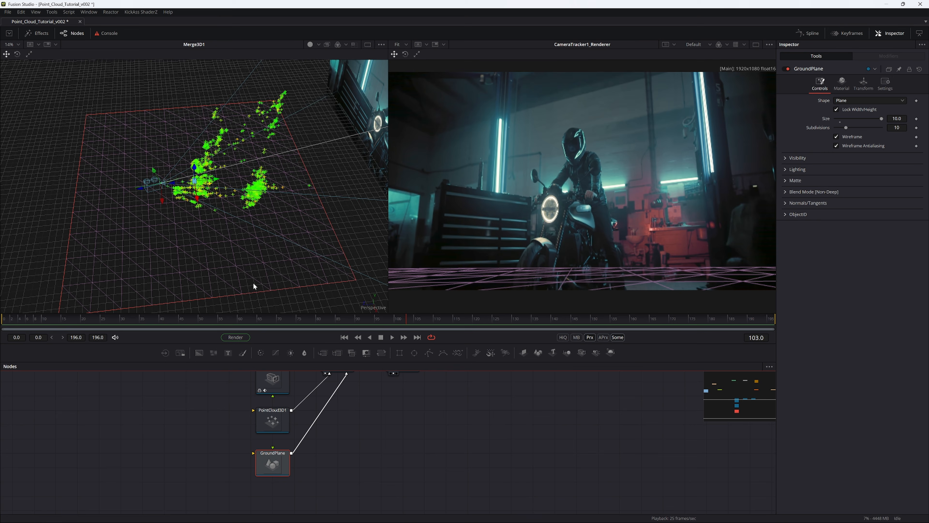
- Try rotating the GroundPlane and shifting it sideways in the perspective view of the 3D scene
{"action": "left_click_drag", "start_coordinate": [254, 287], "coordinate": [238, 171]}
{"action": "left_click", "coordinate": [18, 54]}
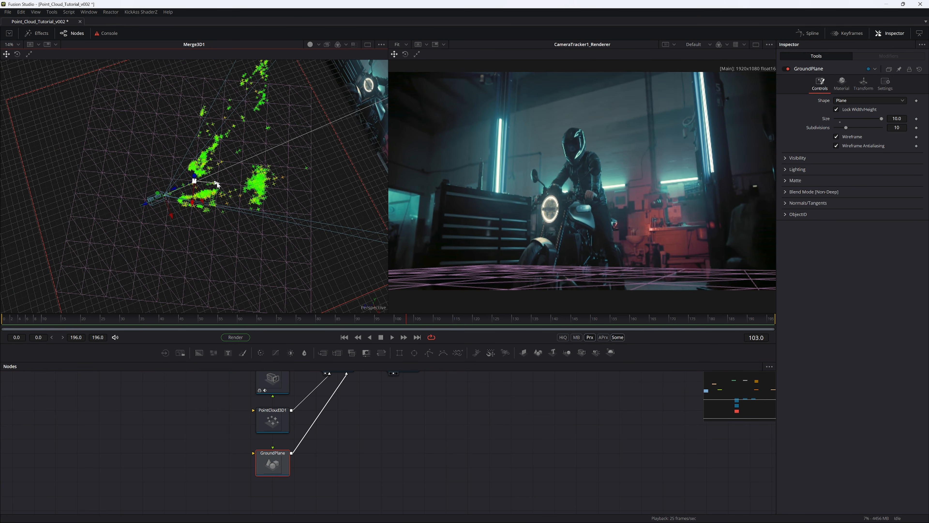
{"action": "left_click_drag", "start_coordinate": [217, 184], "coordinate": [178, 180]}
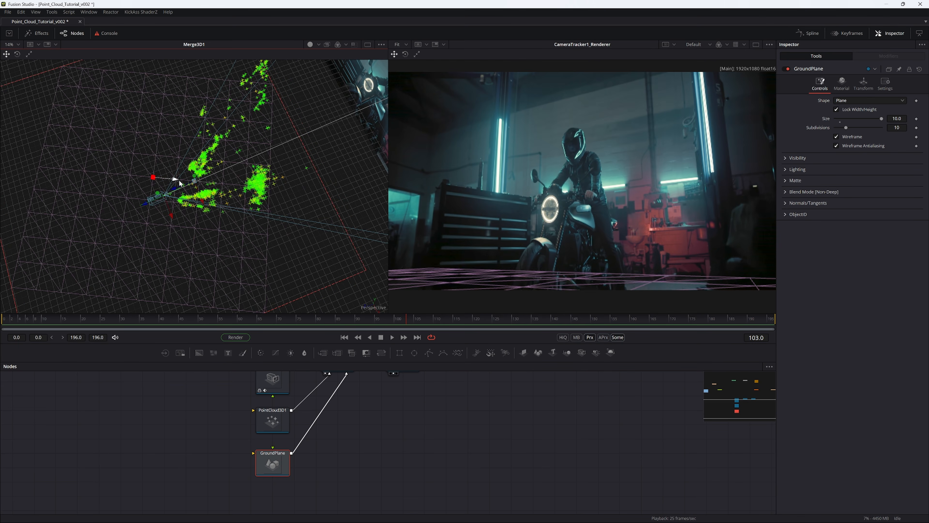
- Switch to a single viewer with Merge3D1 split into Top, Perspective, Front and Right views
{"action": "left_click", "coordinate": [371, 45]}
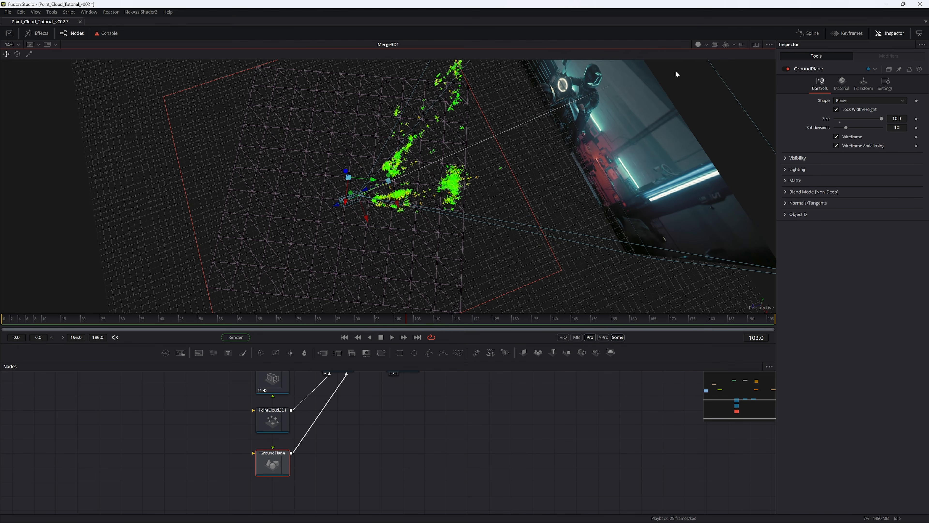
{"action": "left_click", "coordinate": [742, 44]}
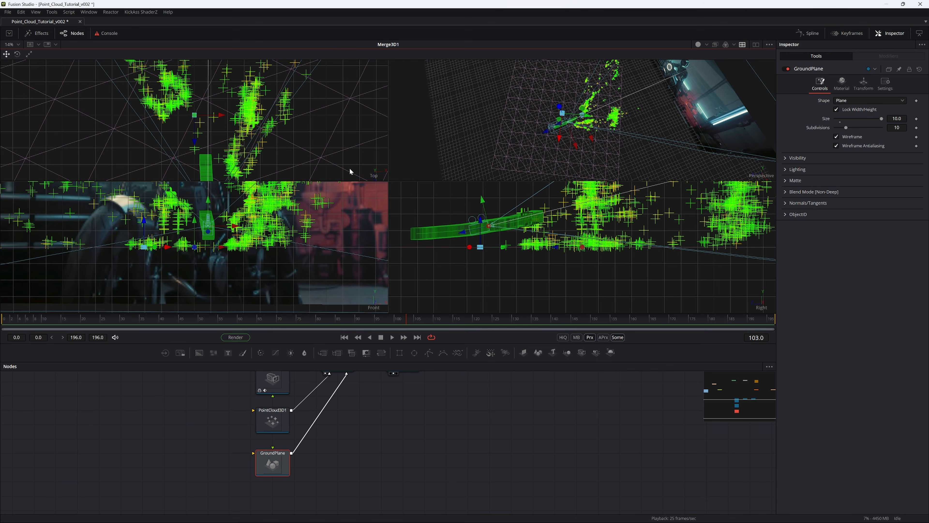
{"action": "left_click", "coordinate": [222, 95]}
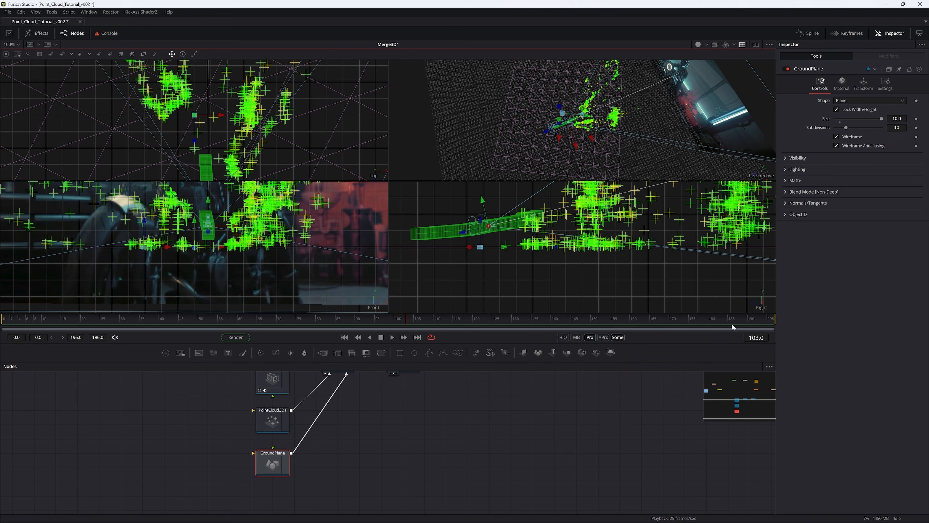
- Try repositioning the GroundPlane in the Top view, and undo all its move and rotation changes
{"action": "left_click_drag", "start_coordinate": [358, 114], "coordinate": [241, 145]}
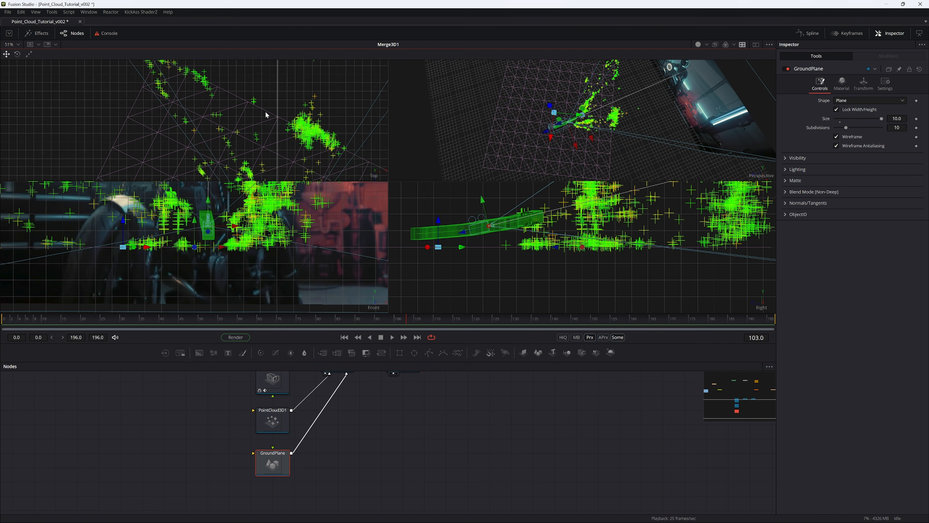
{"action": "left_click_drag", "start_coordinate": [266, 112], "coordinate": [247, 107]}
{"action": "scroll", "coordinate": [190, 142], "scroll_direction": "down", "scroll_amount": 6}
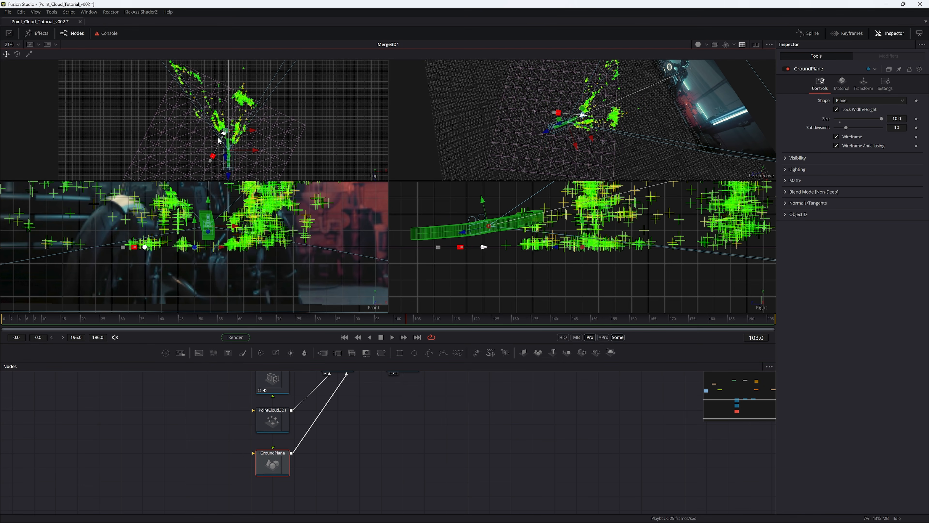
{"action": "left_click_drag", "start_coordinate": [216, 142], "coordinate": [211, 162]}
{"action": "key", "text": "ctrl+z"}
{"action": "key", "text": "ctrl+z"}
{"action": "key", "text": "ctrl+z"}
{"action": "key", "text": "ctrl+z"}
- In the Top view, rotate the GroundPlane to about -26.45 in Y and move it to about X -2.02, Z 1.68
{"action": "scroll", "coordinate": [261, 93], "scroll_direction": "down", "scroll_amount": 3}
{"action": "left_click_drag", "start_coordinate": [260, 93], "coordinate": [237, 119]}
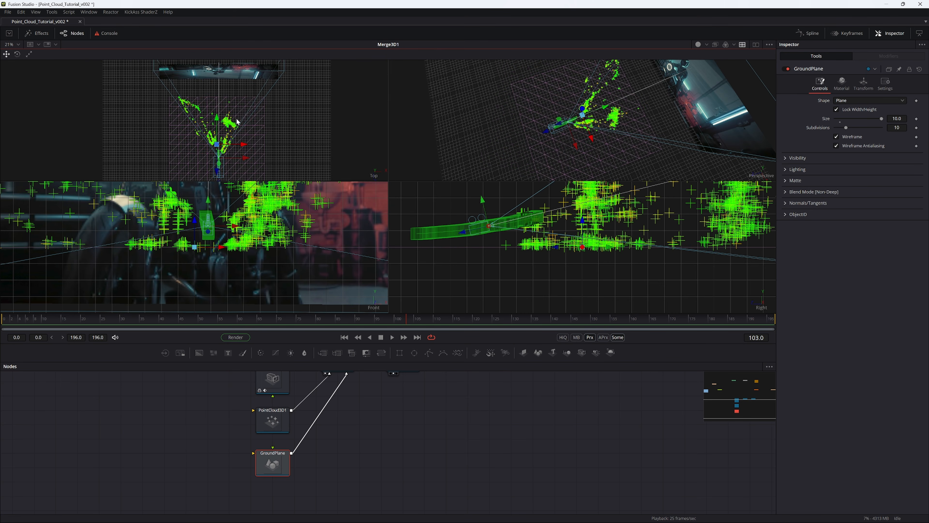
{"action": "scroll", "coordinate": [228, 123], "scroll_direction": "up", "scroll_amount": 2}
{"action": "left_click", "coordinate": [863, 90]}
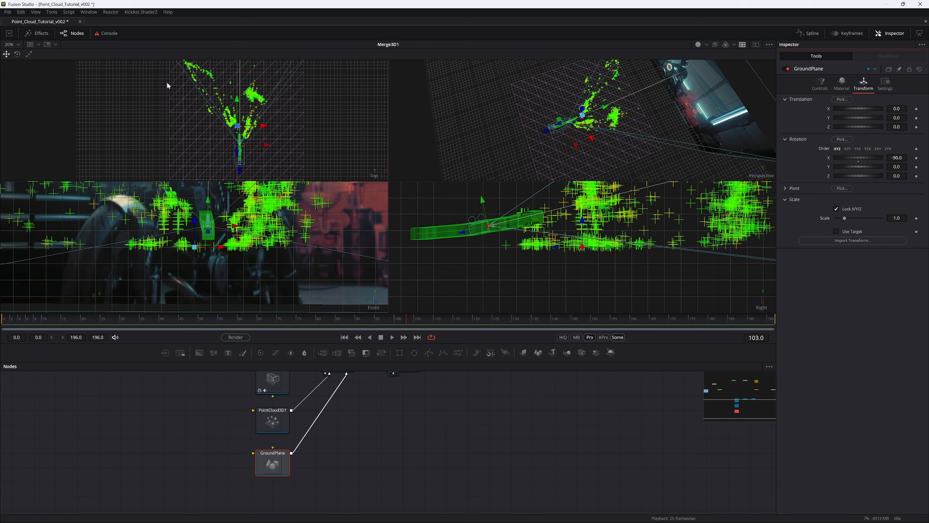
{"action": "key", "text": "w"}
{"action": "left_click_drag", "start_coordinate": [285, 106], "coordinate": [227, 128]}
{"action": "key", "text": "q"}
{"action": "scroll", "coordinate": [238, 162], "scroll_direction": "down", "scroll_amount": 3}
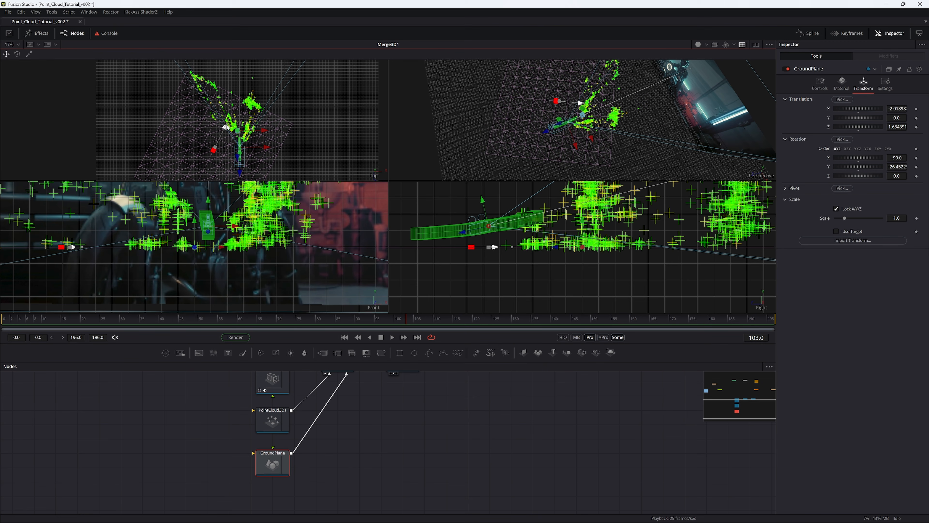
- Restore the two-viewer layout and nudge the GroundPlane to about X -2.13, Z 1.90, checking its alignment in the rendered footage
{"action": "left_click_drag", "start_coordinate": [373, 436], "coordinate": [303, 455]}
{"action": "left_click", "coordinate": [333, 387]}
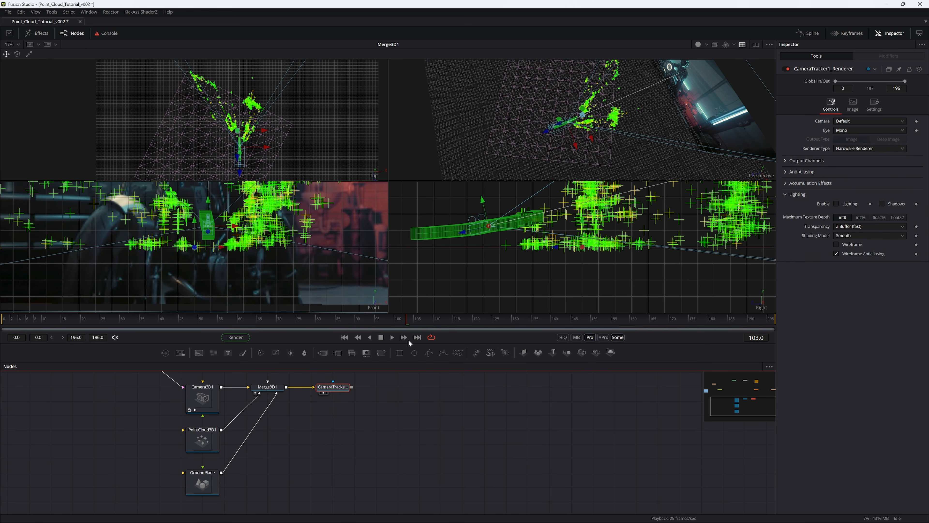
{"action": "left_click", "coordinate": [742, 45]}
{"action": "left_click", "coordinate": [202, 482]}
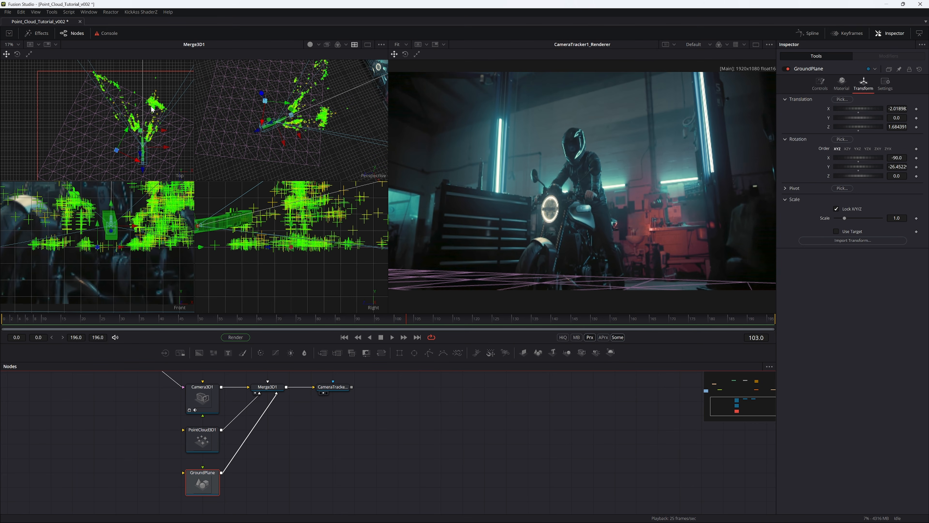
{"action": "left_click_drag", "start_coordinate": [124, 138], "coordinate": [123, 140]}
{"action": "left_click_drag", "start_coordinate": [676, 249], "coordinate": [600, 185]}
{"action": "scroll", "coordinate": [599, 183], "scroll_direction": "up", "scroll_amount": 10}
{"action": "left_click_drag", "start_coordinate": [696, 132], "coordinate": [563, 134]}
{"action": "scroll", "coordinate": [562, 134], "scroll_direction": "down", "scroll_amount": 3}
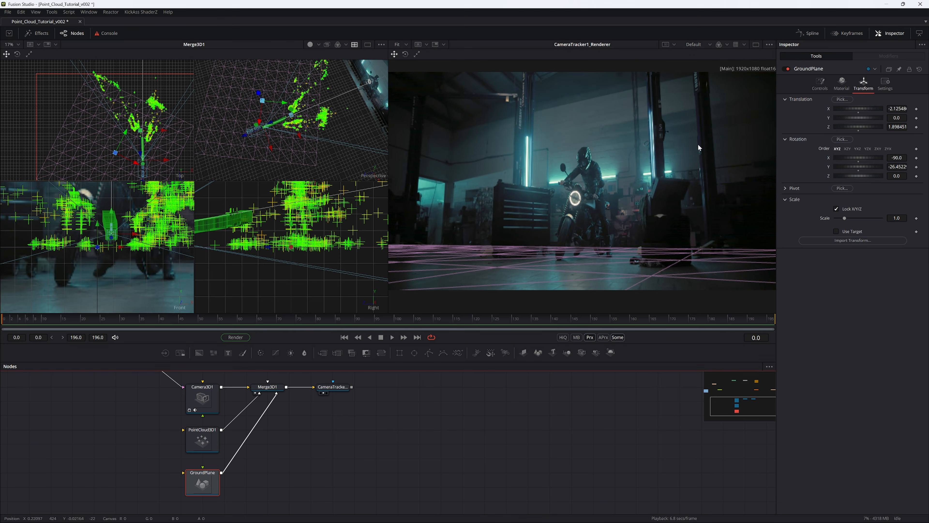
- Set the GroundPlane's subdivisions to 40
{"action": "left_click", "coordinate": [819, 83]}
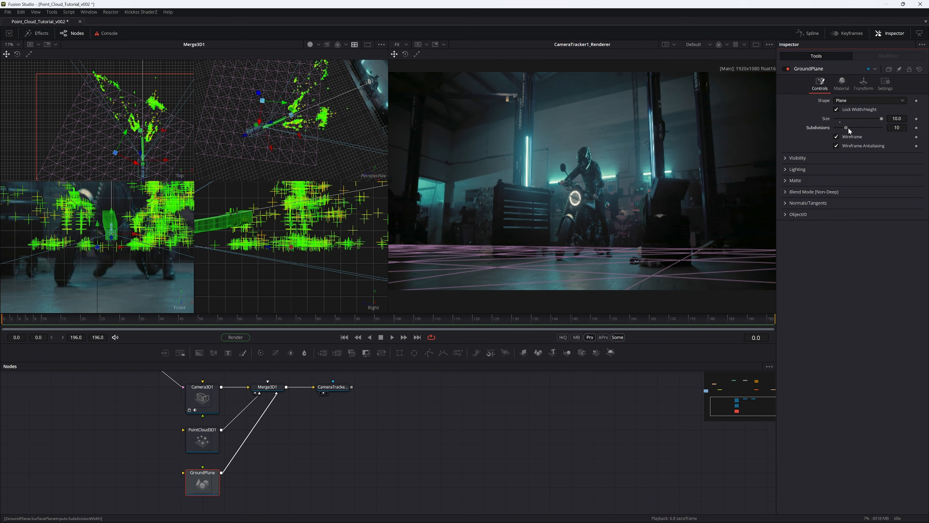
{"action": "left_click_drag", "start_coordinate": [848, 127], "coordinate": [882, 128]}
{"action": "left_click", "coordinate": [472, 439]}
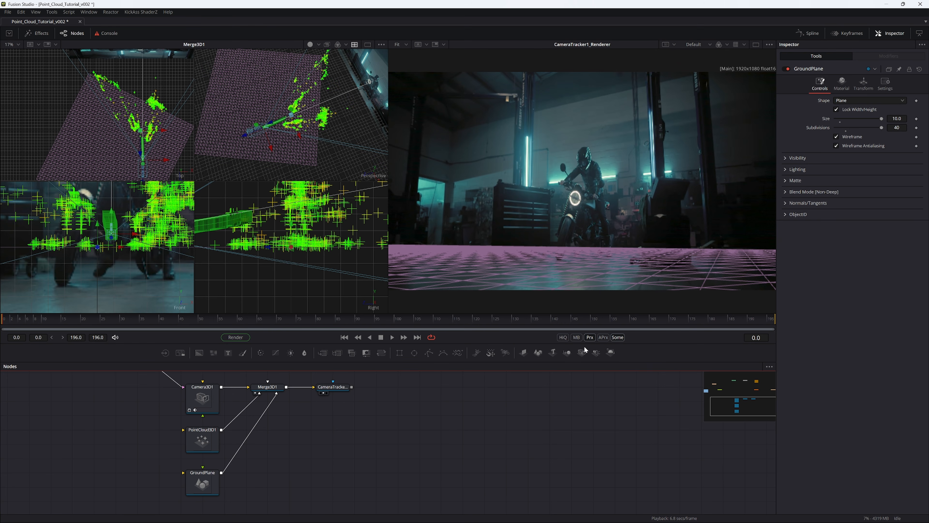
- Save the composition and play back the render with proxy mode off to check how the ground grid tracks
{"action": "left_click", "coordinate": [590, 337]}
{"action": "key", "text": "ctrl+s"}
{"action": "key", "text": "space"}
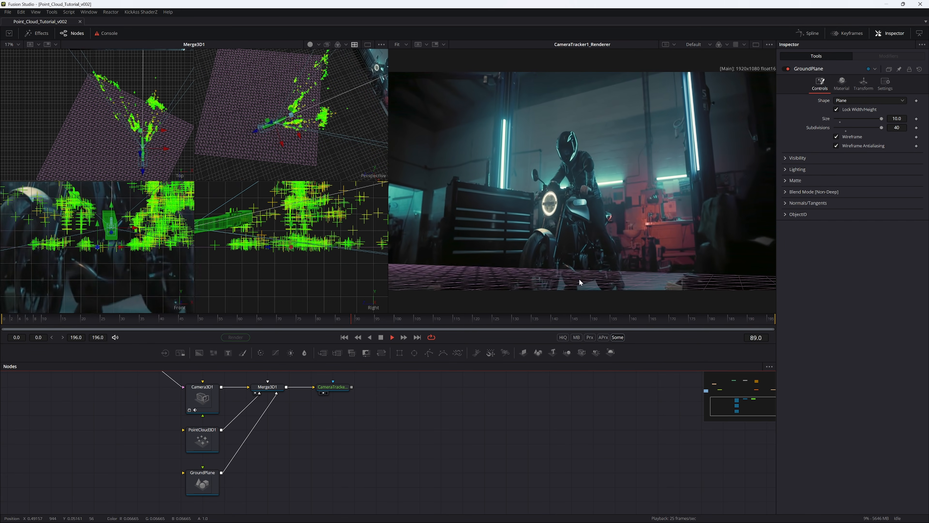
{"action": "key", "text": "space"}
{"action": "left_click_drag", "start_coordinate": [514, 321], "coordinate": [373, 322]}
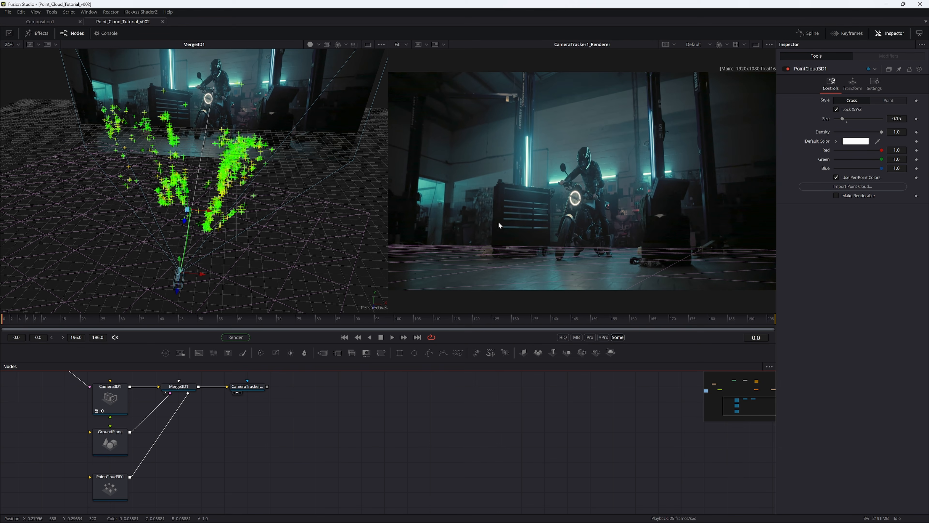
- Add a Replicate 3D node beside PointCloud3D1 and feed the point cloud into its destination input
{"action": "left_click", "coordinate": [121, 484]}
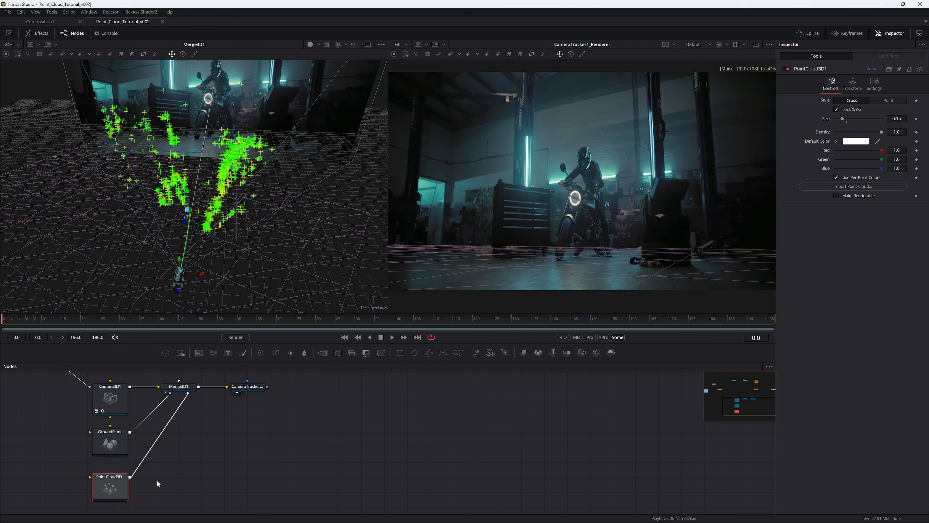
{"action": "left_click_drag", "start_coordinate": [86, 216], "coordinate": [123, 182]}
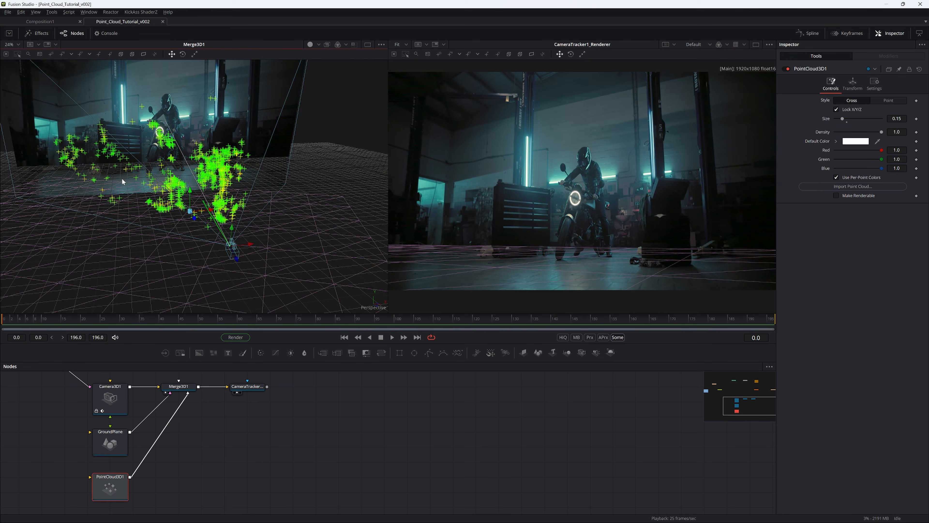
{"action": "left_click_drag", "start_coordinate": [253, 180], "coordinate": [202, 178]}
{"action": "left_click_drag", "start_coordinate": [256, 195], "coordinate": [326, 194]}
{"action": "left_click", "coordinate": [118, 484]}
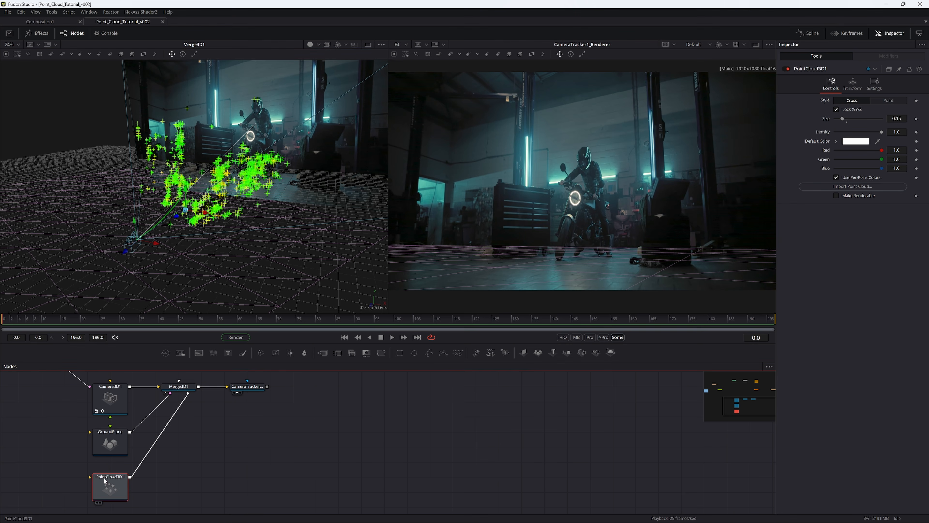
{"action": "left_click", "coordinate": [192, 478]}
{"action": "key", "text": "shift+space"}
{"action": "type", "text": "shape 3drepl"}
{"action": "key", "text": "Down"}
{"action": "key", "text": "Down"}
{"action": "key", "text": "Return"}
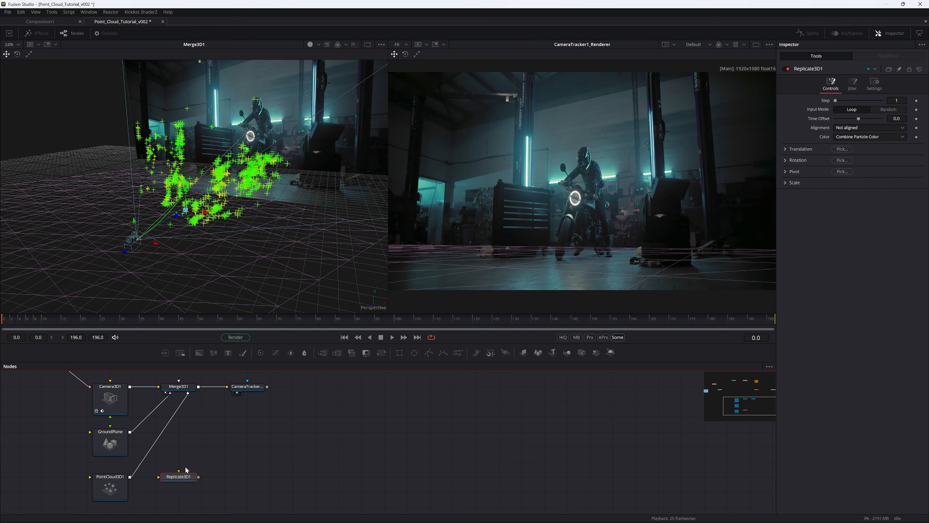
{"action": "left_click_drag", "start_coordinate": [130, 477], "coordinate": [210, 468]}
- Add a Shape 3D node below Replicate3D1 and connect it as the geometry to replicate
{"action": "left_click", "coordinate": [198, 489]}
{"action": "key", "text": "shift+space"}
{"action": "type", "text": "s"}
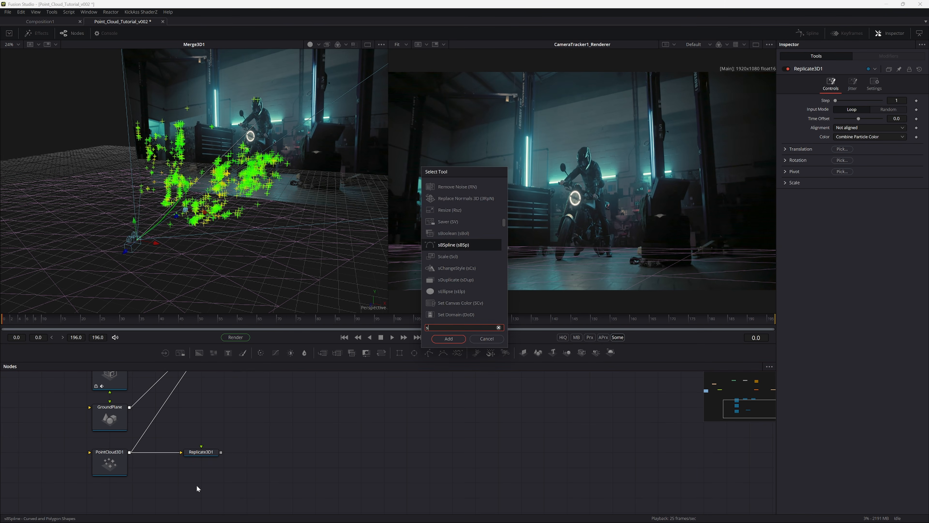
{"action": "type", "text": "hape 3d"}
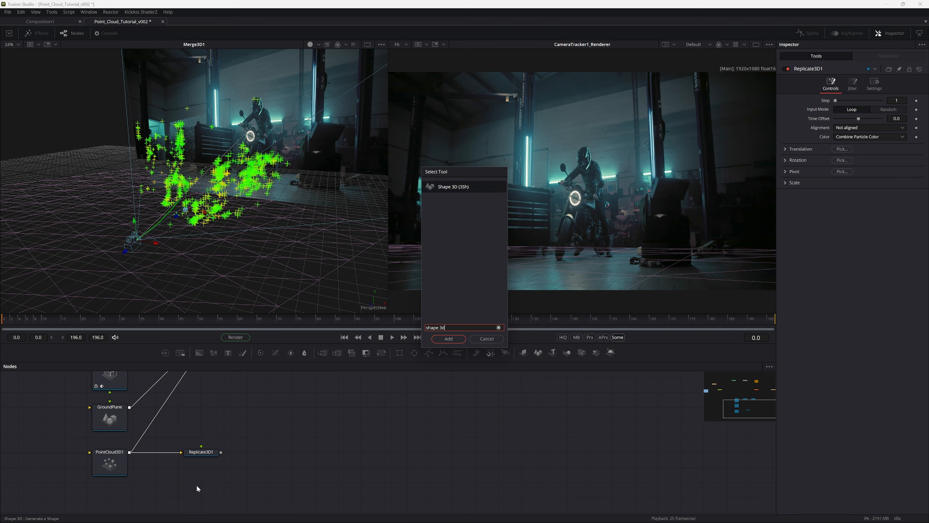
{"action": "key", "text": "Return"}
{"action": "left_click_drag", "start_coordinate": [222, 476], "coordinate": [210, 435]}
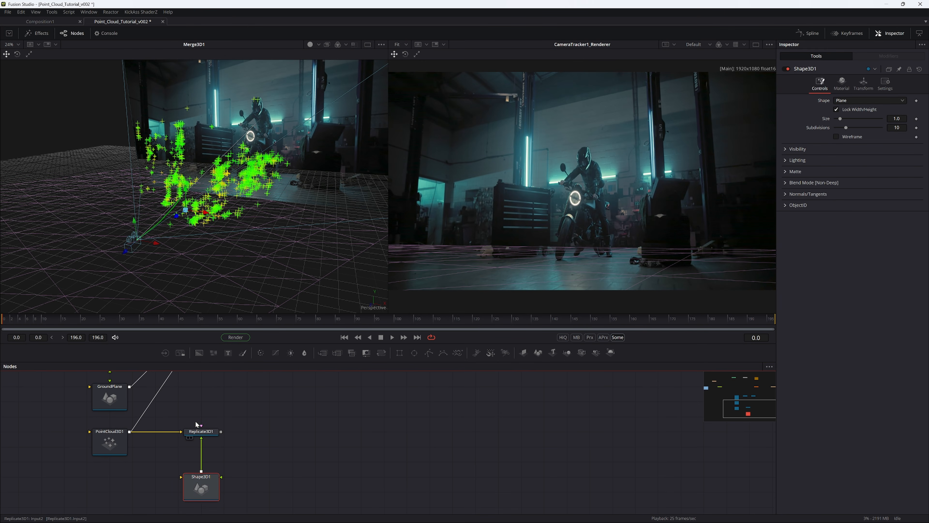
- Display Replicate3D1 in the 3D viewer, save the composition and make PointCloud3D1 renderable
{"action": "left_click", "coordinate": [209, 432]}
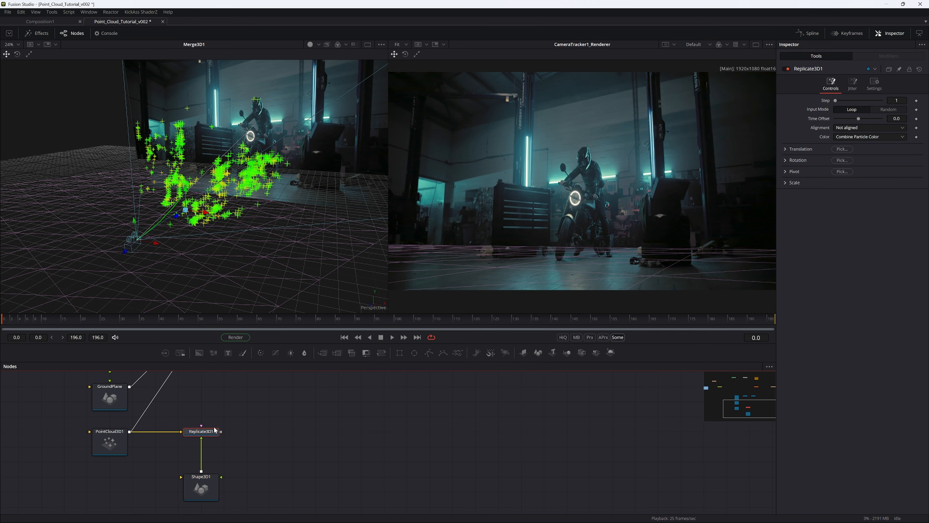
{"action": "key", "text": "1"}
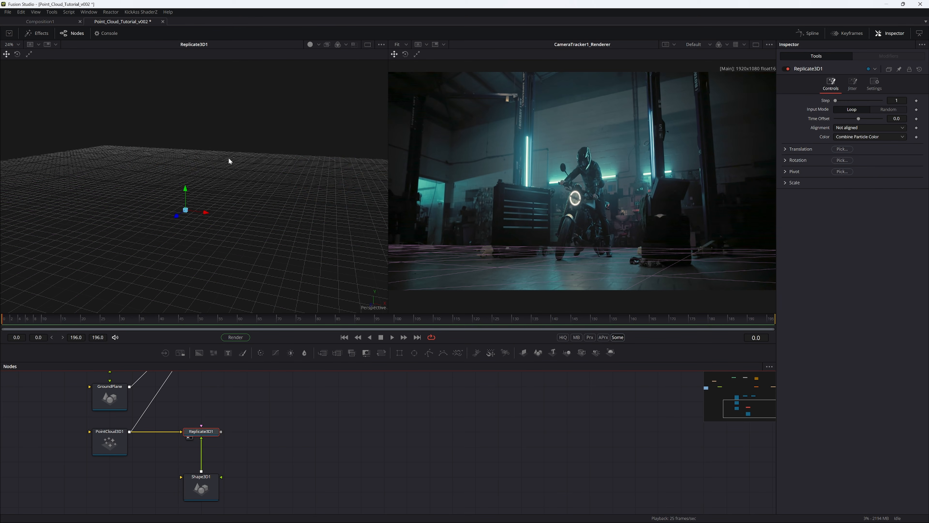
{"action": "left_click", "coordinate": [236, 393]}
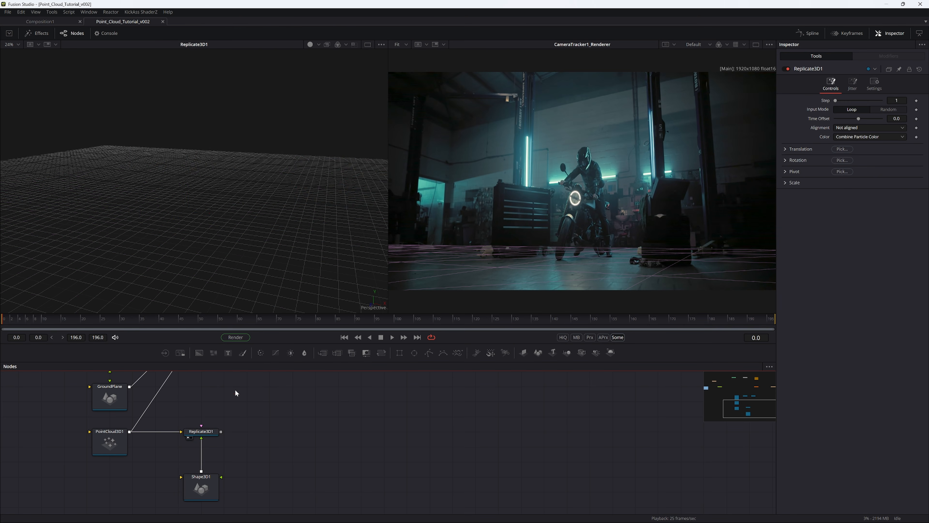
{"action": "left_click", "coordinate": [212, 436]}
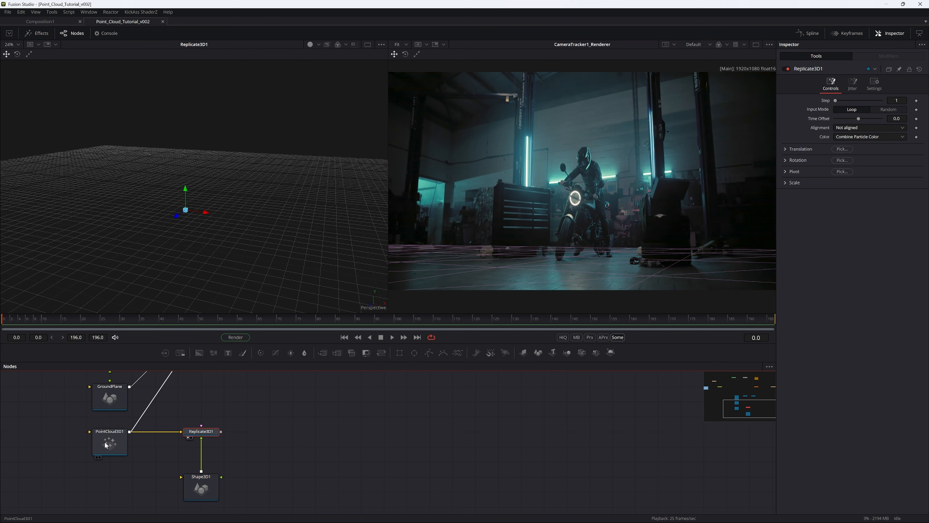
{"action": "left_click", "coordinate": [112, 440]}
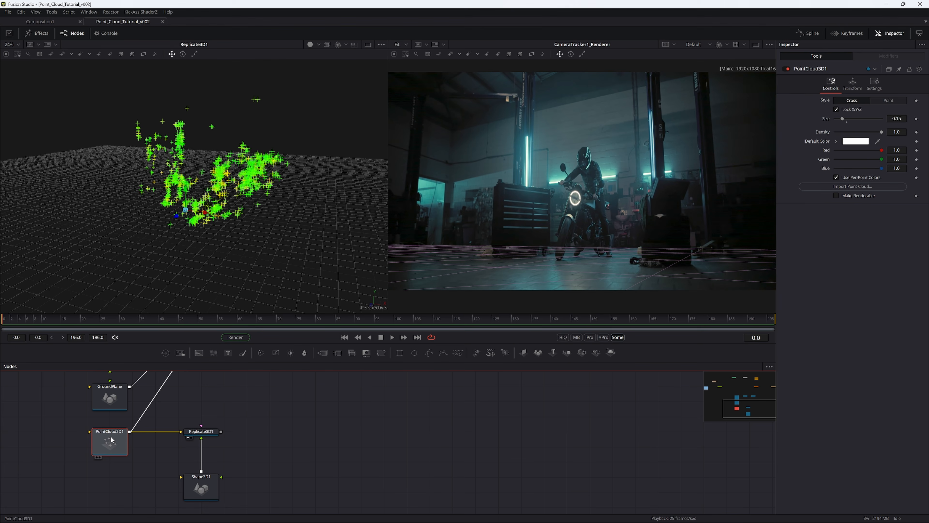
{"action": "left_click", "coordinate": [836, 197]}
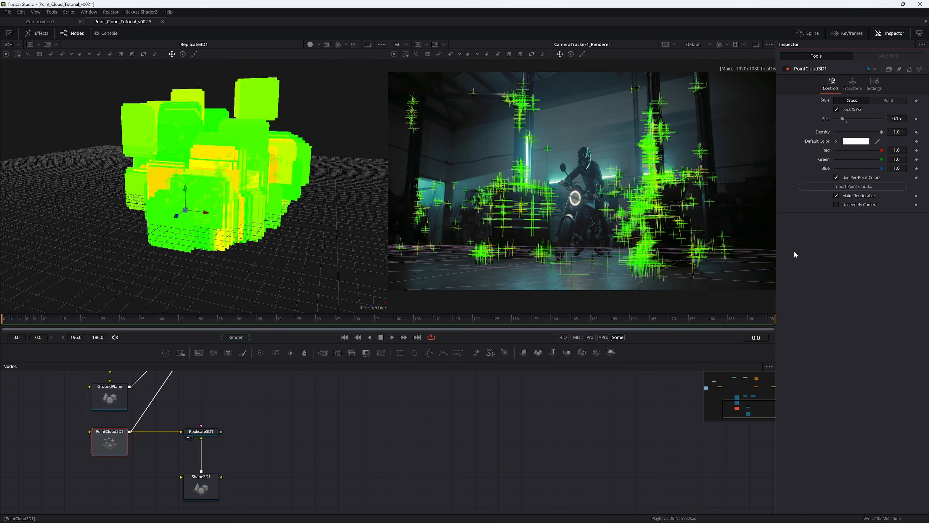
- Set Shape3D1 to a Cube with a size of 0.01 and check the replicated cubes up close
{"action": "left_click", "coordinate": [200, 492]}
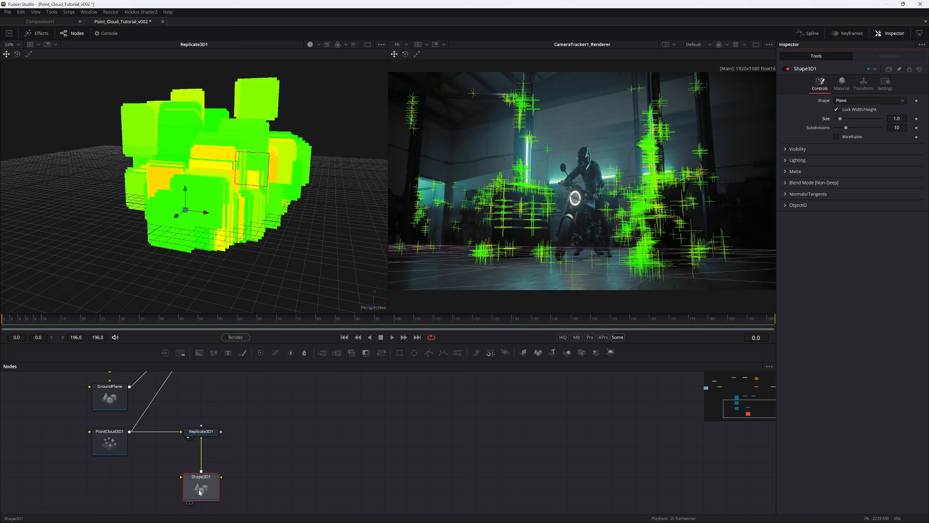
{"action": "left_click", "coordinate": [859, 102]}
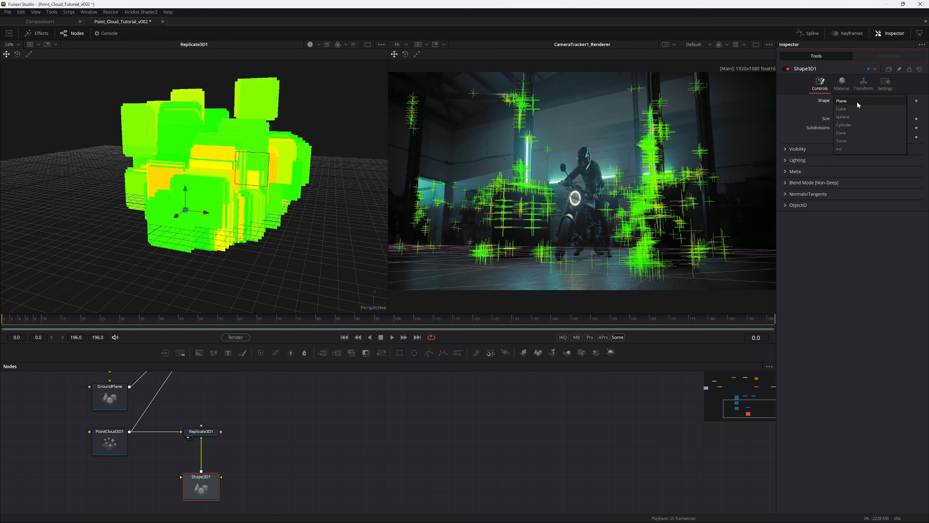
{"action": "left_click", "coordinate": [849, 109]}
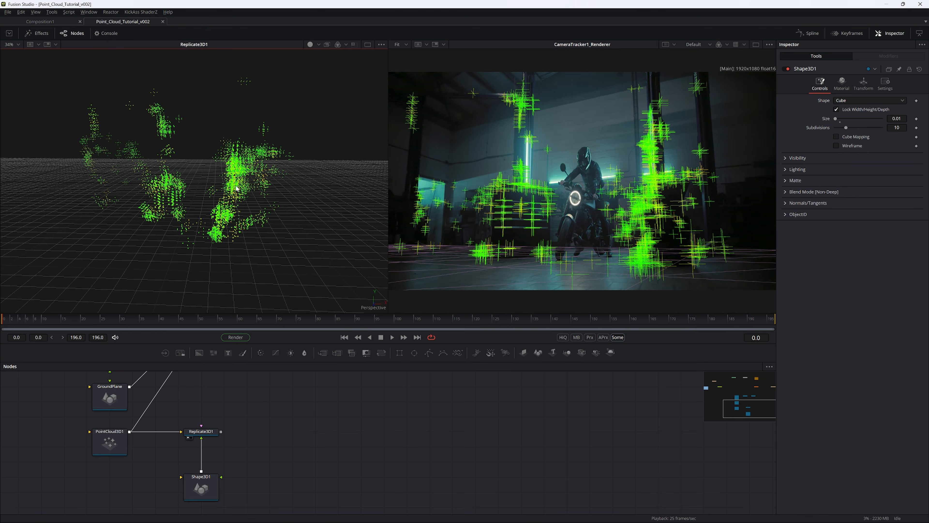
{"action": "scroll", "coordinate": [299, 163], "scroll_direction": "up", "scroll_amount": 5}
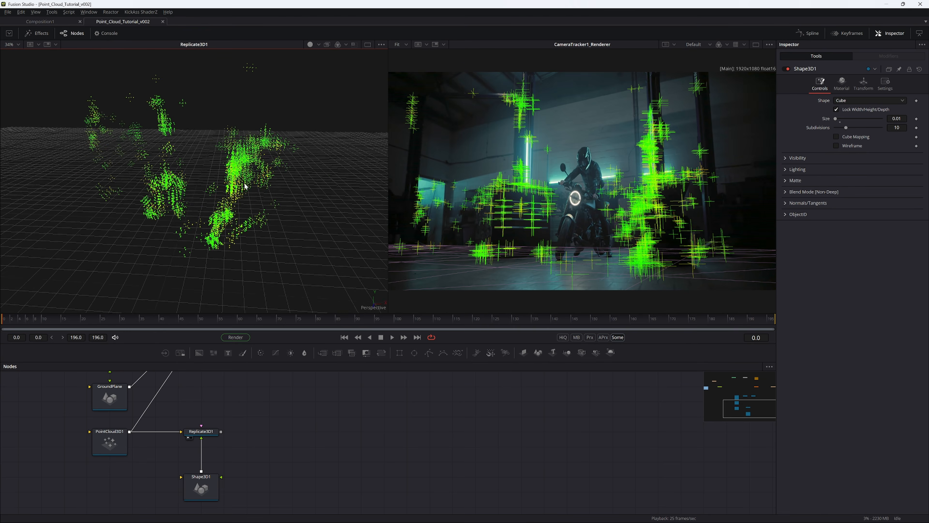
{"action": "scroll", "coordinate": [299, 163], "scroll_direction": "up", "scroll_amount": 5}
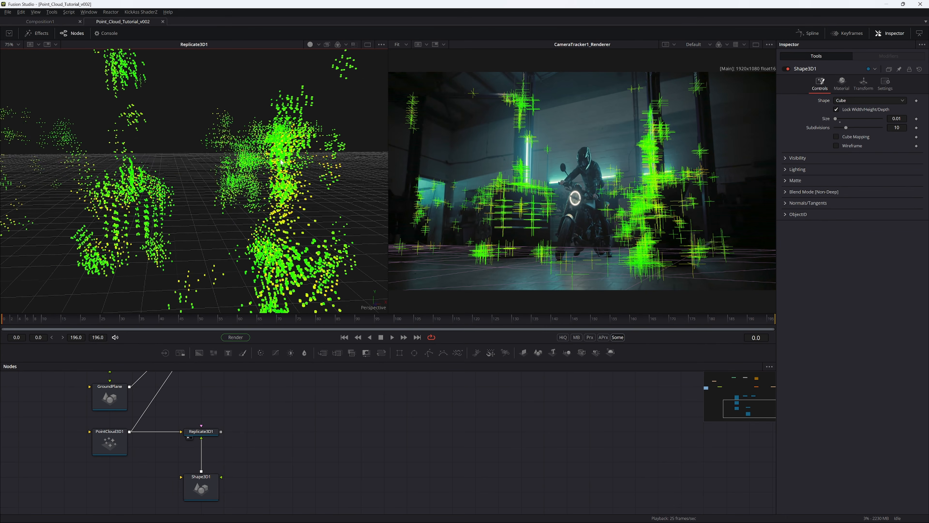
{"action": "mouse_move", "coordinate": [278, 151]}
{"action": "left_mouse_down"}
{"action": "mouse_move", "coordinate": [245, 166]}
{"action": "mouse_move", "coordinate": [270, 155]}
{"action": "mouse_move", "coordinate": [261, 149]}
{"action": "left_mouse_up"}
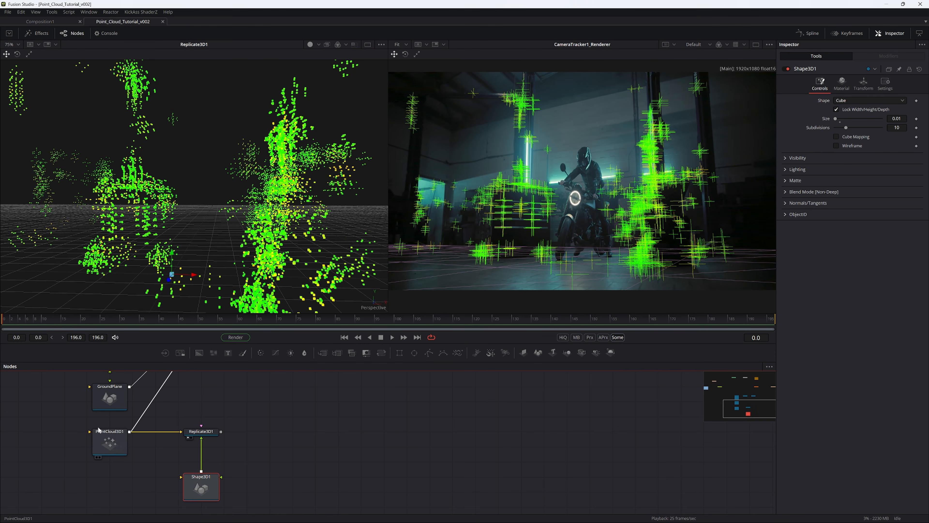
- Inspect the point cloud's crosses, switch its style to Point, and try a point size of 2.99 before restoring 8.0
{"action": "left_click", "coordinate": [110, 443]}
{"action": "left_click_drag", "start_coordinate": [206, 264], "coordinate": [244, 183]}
{"action": "scroll", "coordinate": [244, 184], "scroll_direction": "up", "scroll_amount": 4}
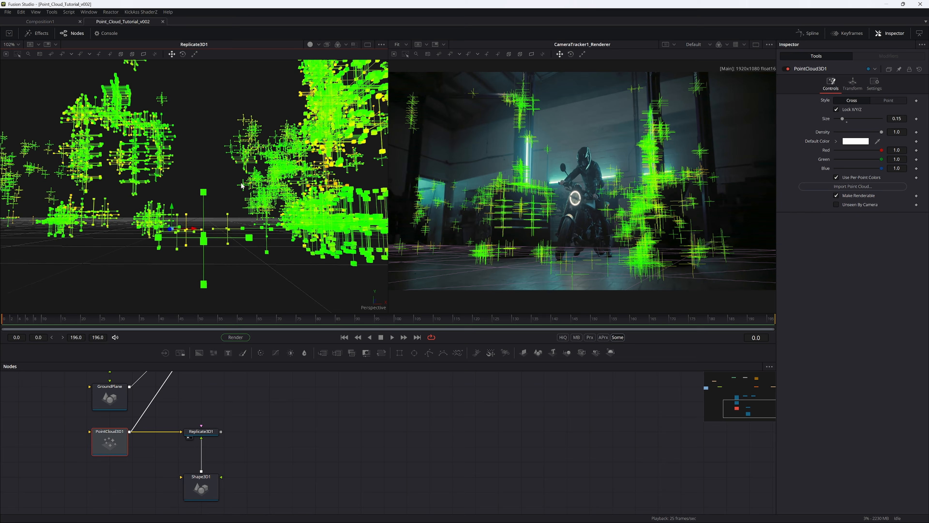
{"action": "left_click_drag", "start_coordinate": [215, 226], "coordinate": [215, 226]}
{"action": "left_click", "coordinate": [117, 447]}
{"action": "left_click_drag", "start_coordinate": [220, 195], "coordinate": [258, 245]}
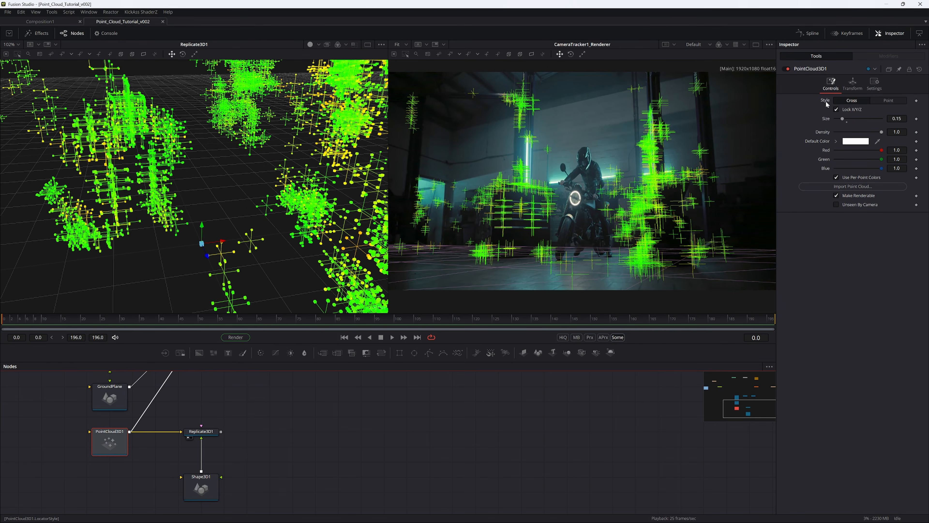
{"action": "left_click", "coordinate": [889, 100]}
{"action": "left_click_drag", "start_coordinate": [153, 220], "coordinate": [166, 191]}
{"action": "left_click_drag", "start_coordinate": [220, 157], "coordinate": [221, 208]}
{"action": "left_click_drag", "start_coordinate": [221, 208], "coordinate": [227, 207]}
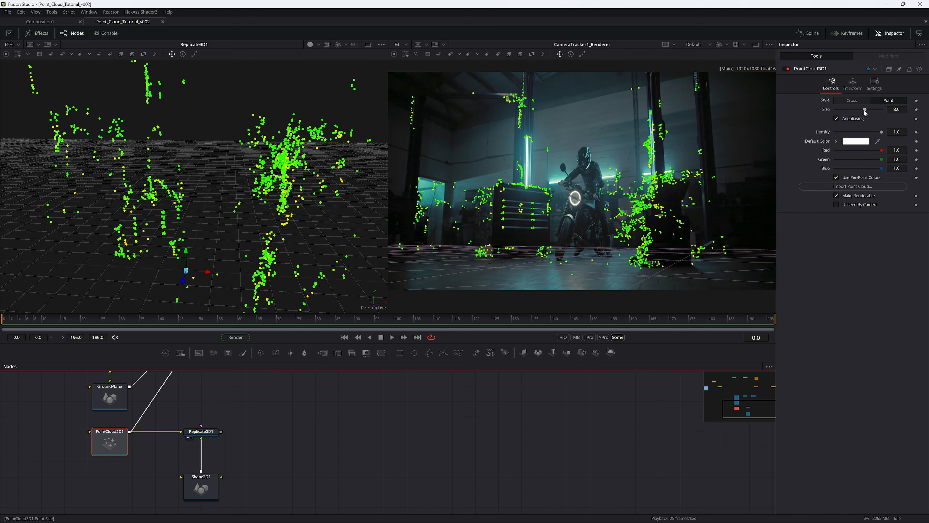
{"action": "left_click_drag", "start_coordinate": [864, 112], "coordinate": [842, 117]}
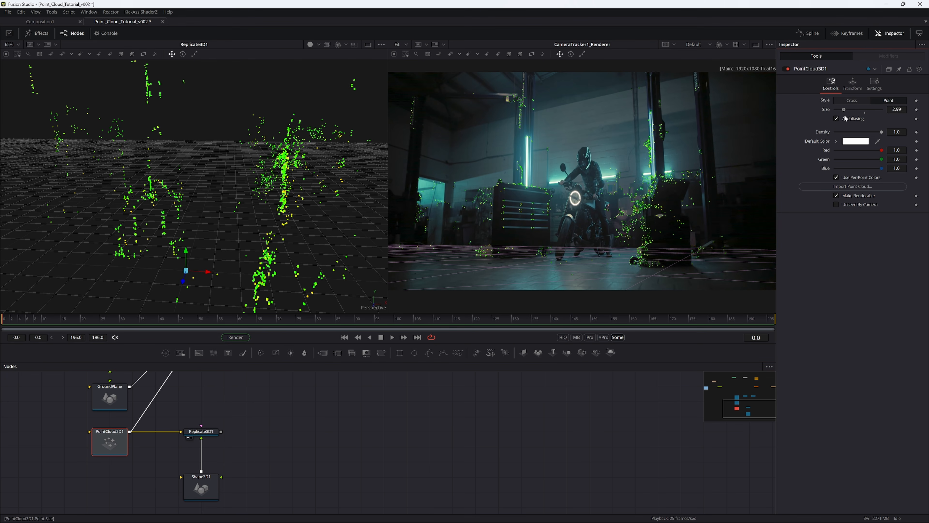
{"action": "double_click", "coordinate": [845, 117]}
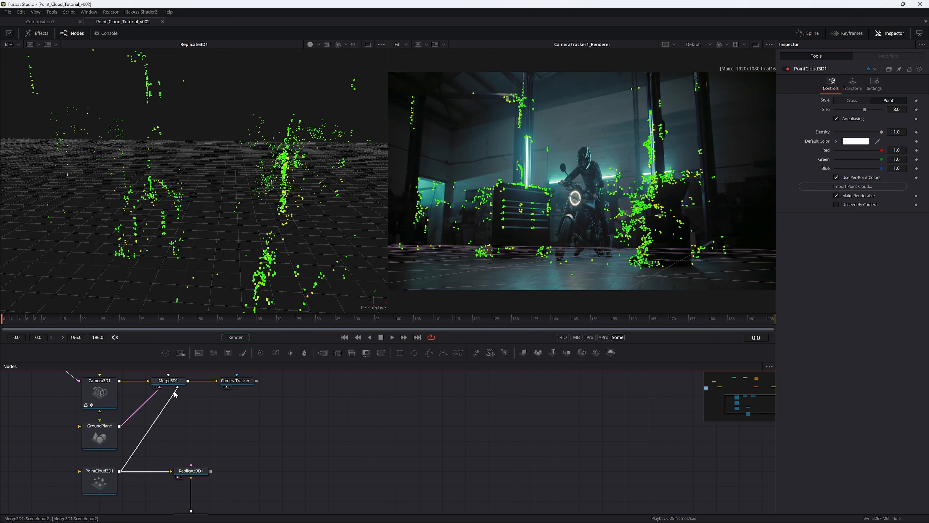
- Disconnect PointCloud3D1 from Merge3D1, connect Replicate3D1 in its place, and check the replicated cubes over the footage
{"action": "left_click_drag", "start_coordinate": [177, 387], "coordinate": [175, 414]}
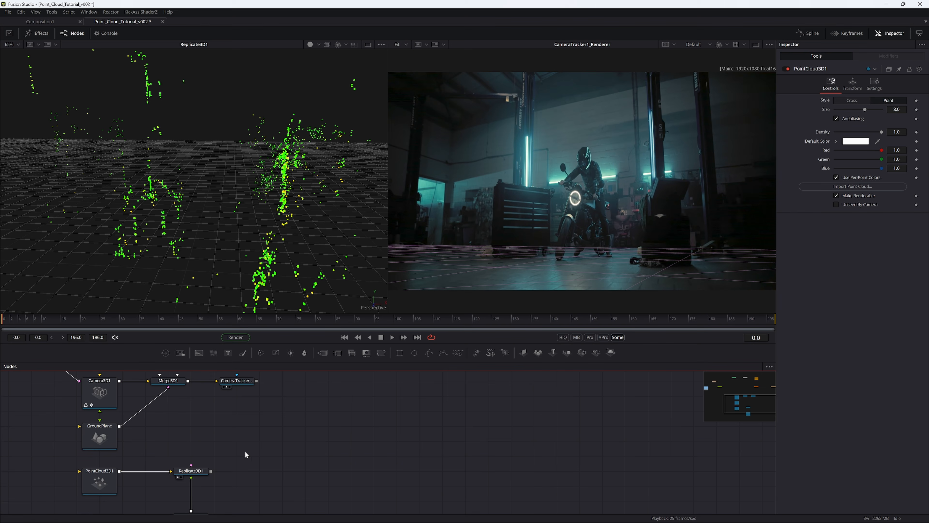
{"action": "left_click_drag", "start_coordinate": [211, 471], "coordinate": [175, 385]}
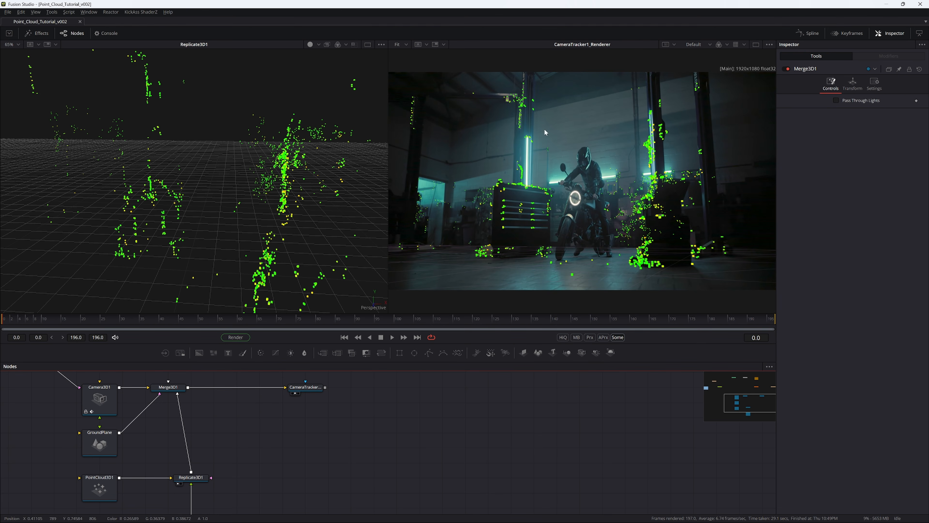
{"action": "left_click_drag", "start_coordinate": [559, 93], "coordinate": [490, 144]}
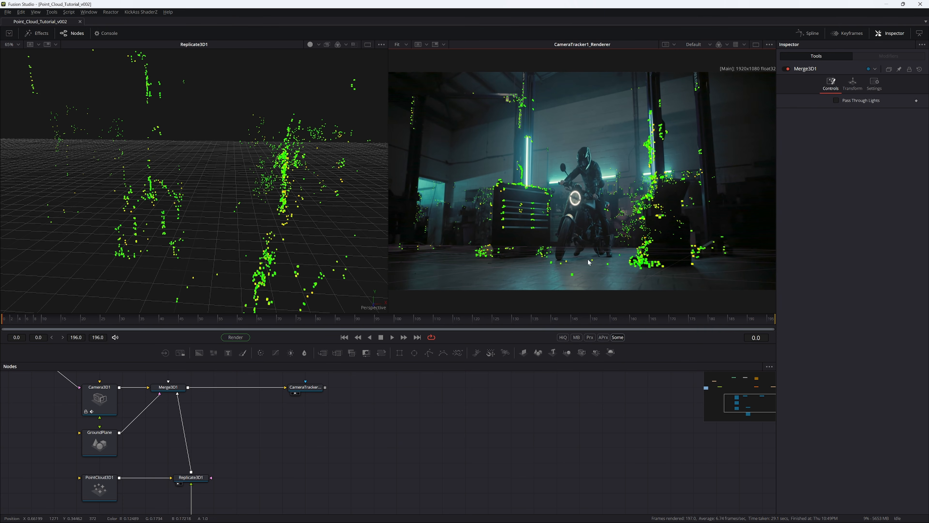
{"action": "left_click_drag", "start_coordinate": [289, 194], "coordinate": [214, 191]}
- Check the number of tracks in CameraTracker1's Solve settings and compare it with the replicated cubes
{"action": "scroll", "coordinate": [213, 400], "scroll_direction": "down", "scroll_amount": 1}
{"action": "left_click_drag", "start_coordinate": [247, 375], "coordinate": [242, 410]}
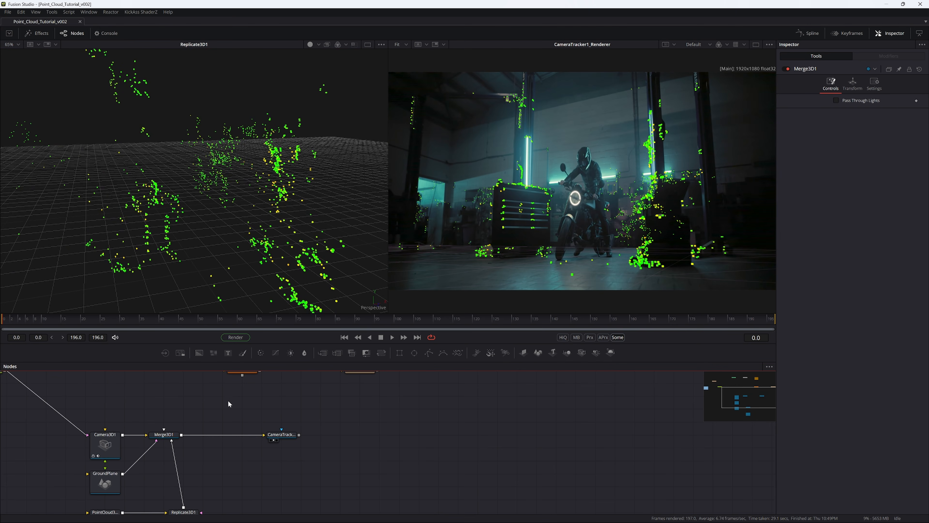
{"action": "scroll", "coordinate": [194, 397], "scroll_direction": "up", "scroll_amount": 2}
{"action": "left_click", "coordinate": [241, 392]}
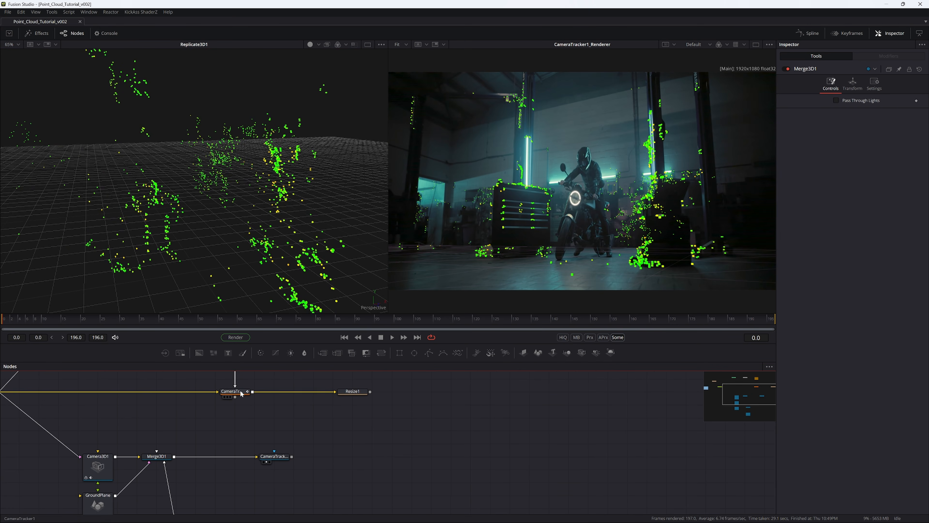
{"action": "left_click", "coordinate": [842, 83]}
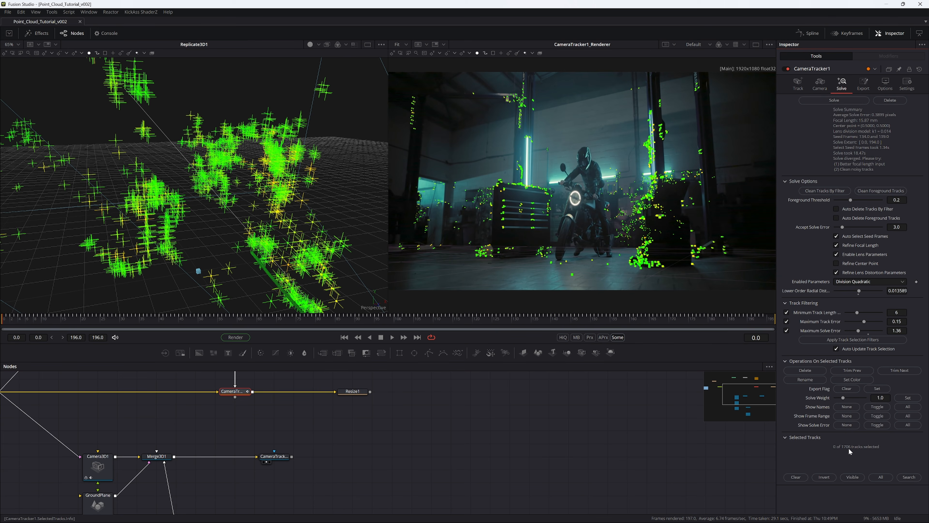
{"action": "left_click_drag", "start_coordinate": [273, 165], "coordinate": [184, 158]}
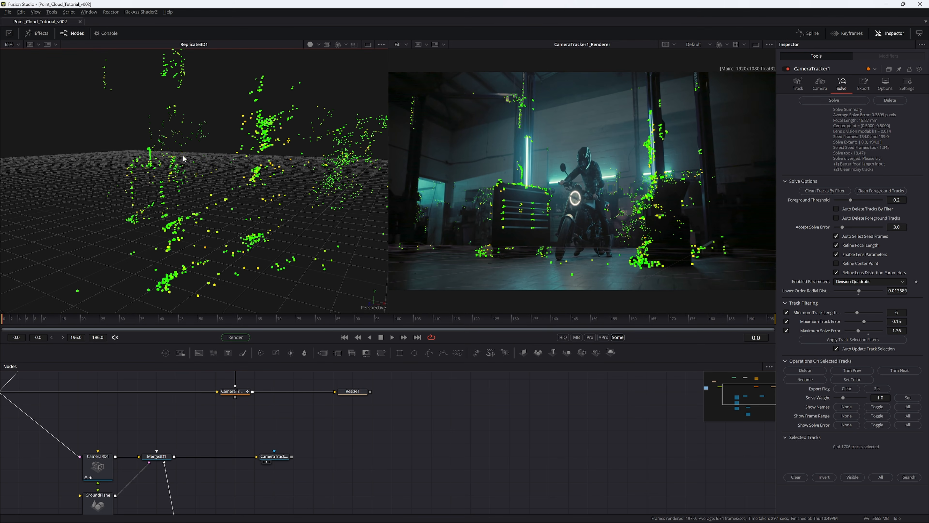
- Try a higher Step value on Replicate3D1 to thin out the replicated cubes
{"action": "left_click_drag", "start_coordinate": [169, 494], "coordinate": [183, 394]}
{"action": "left_click", "coordinate": [195, 434]}
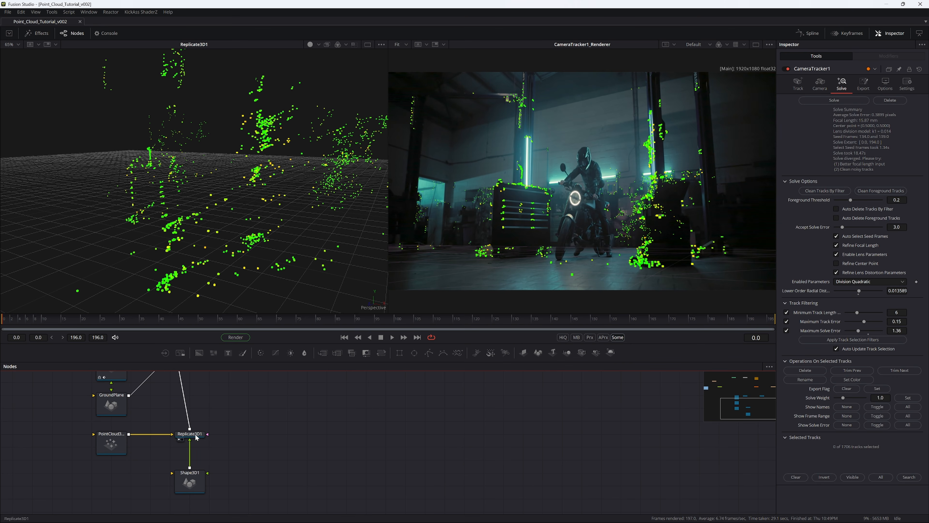
{"action": "left_click", "coordinate": [258, 459]}
{"action": "left_click_drag", "start_coordinate": [261, 168], "coordinate": [209, 151]}
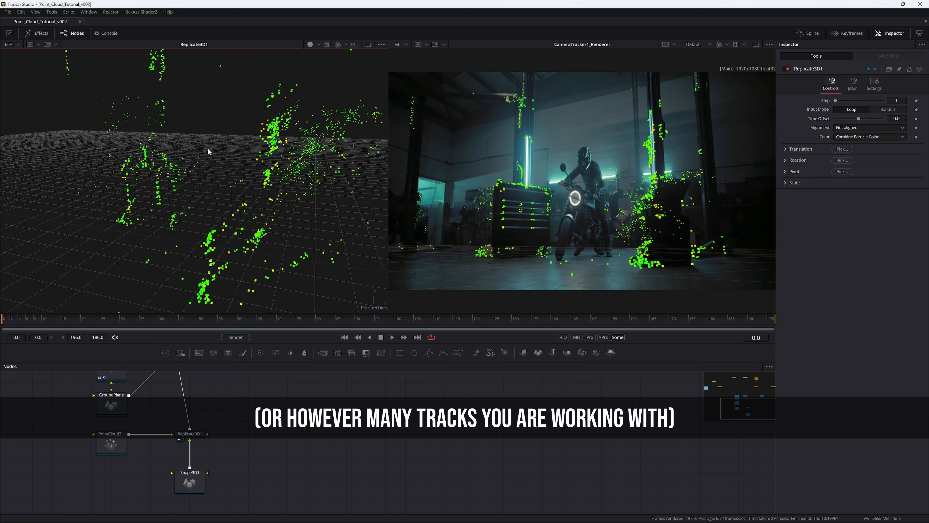
{"action": "left_click", "coordinate": [189, 433]}
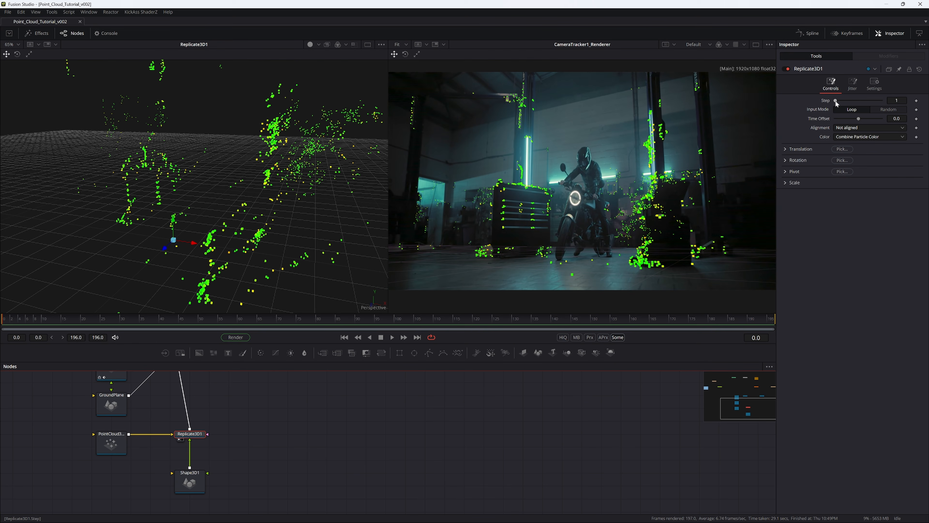
{"action": "left_click_drag", "start_coordinate": [836, 103], "coordinate": [846, 103]}
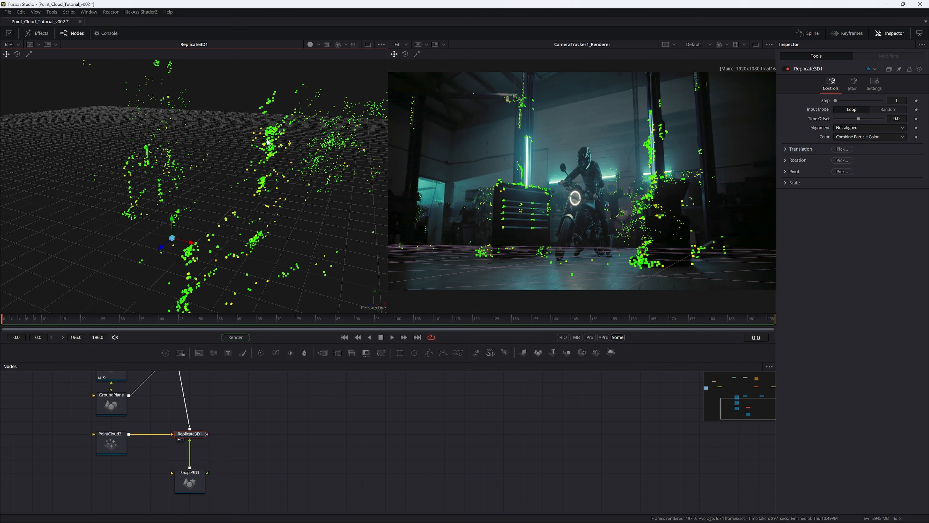
- Set the Step value of Replicate3D1 to 1
{"action": "left_click", "coordinate": [896, 100]}
{"action": "left_click_drag", "start_coordinate": [836, 100], "coordinate": [836, 104]}
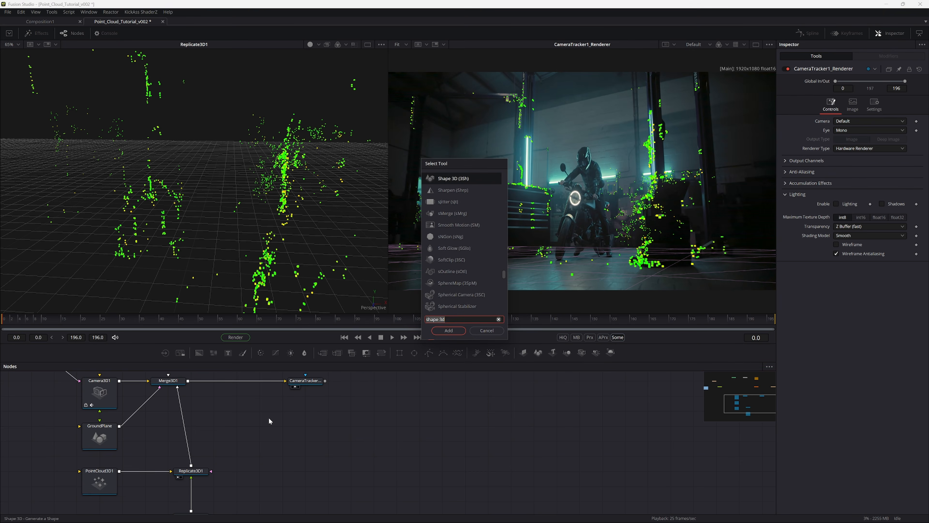
- Add an FBX Exporter node and set its output to scene_to_blender_v001.fbx on the desktop, replacing the existing file
{"action": "type", "text": "fbx"}
{"action": "key", "text": "Up"}
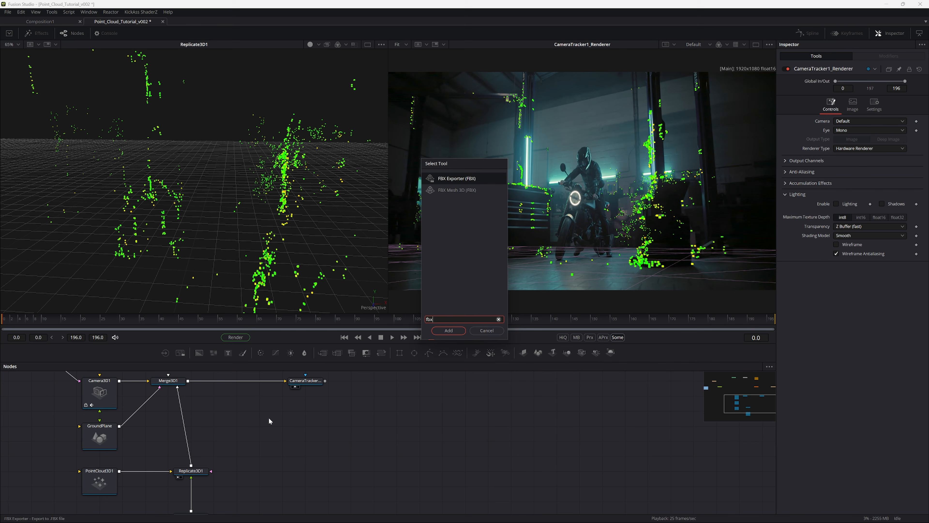
{"action": "key", "text": "Return"}
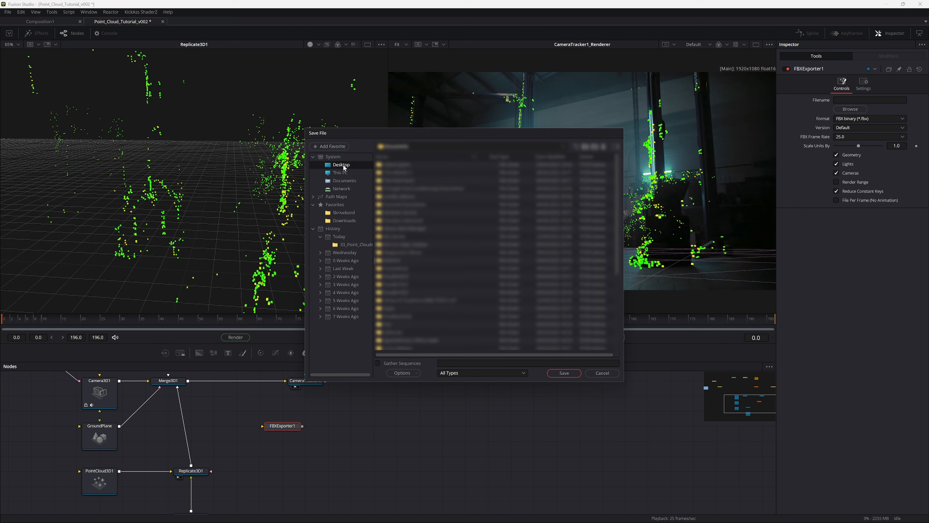
{"action": "left_click", "coordinate": [530, 360]}
{"action": "left_click", "coordinate": [558, 373]}
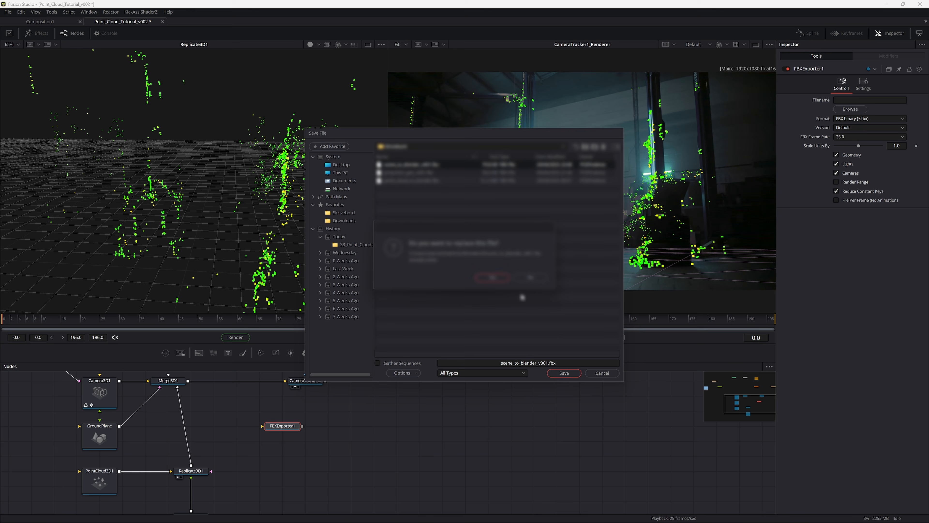
{"action": "left_click", "coordinate": [497, 277]}
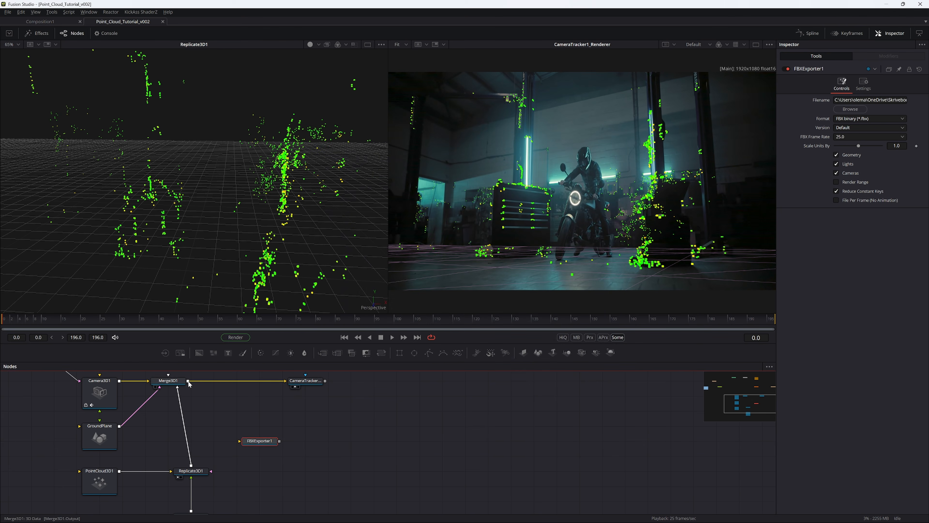
- Connect Merge3D1 to FBXExporter1 with Scale Units By at 100.0 and Render Range enabled, and render the FBX for frames 0 to 196
{"action": "left_click_drag", "start_coordinate": [188, 381], "coordinate": [239, 442]}
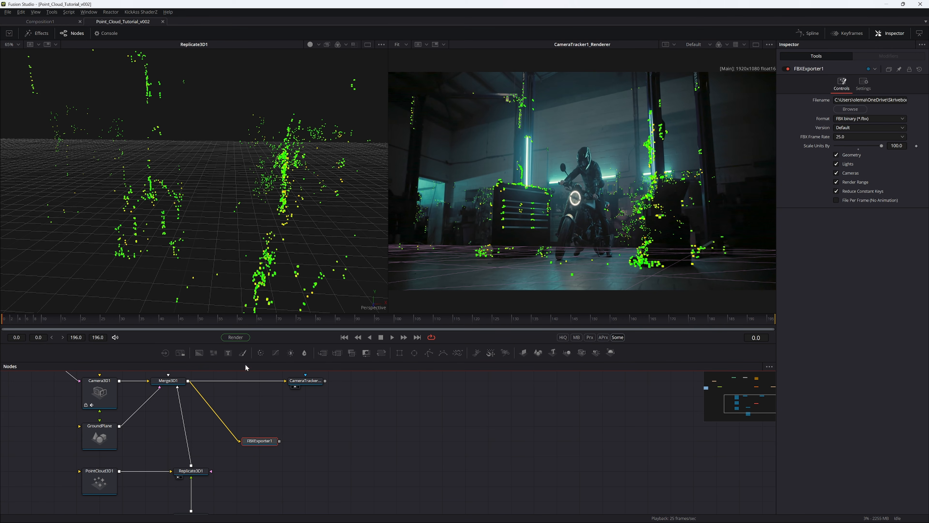
{"action": "left_click", "coordinate": [236, 337]}
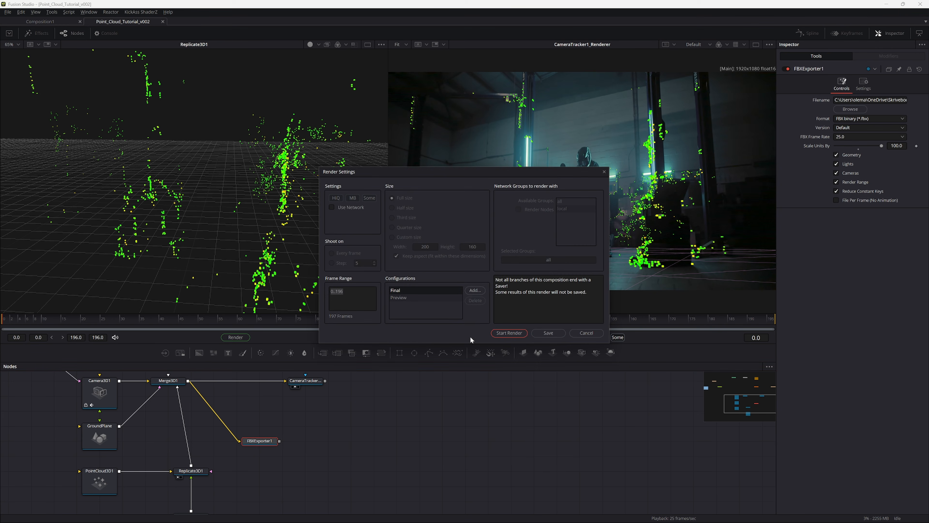
{"action": "left_click", "coordinate": [508, 333]}
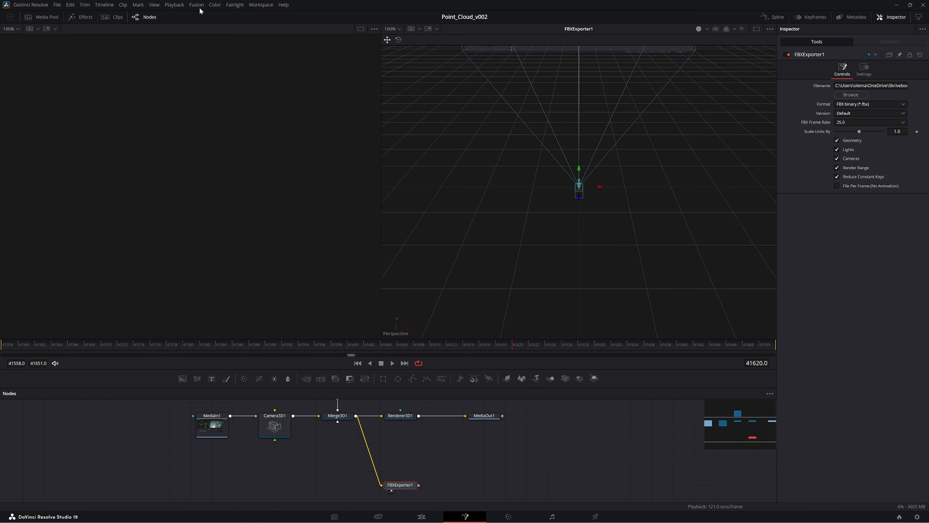
- Switch to DaVinci Resolve and render all savers to export the FBX from its Fusion page
{"action": "left_click", "coordinate": [197, 5]}
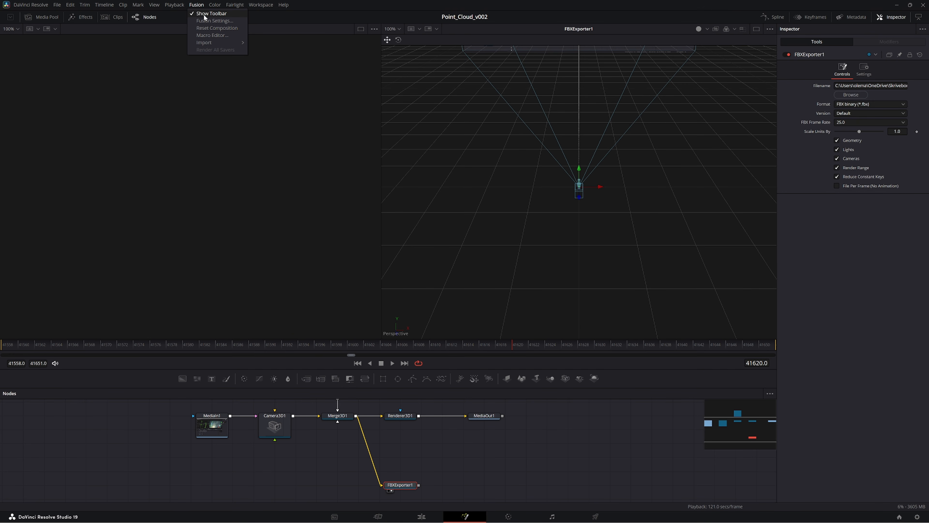
{"action": "left_click", "coordinate": [206, 18]}
{"action": "left_click", "coordinate": [198, 5]}
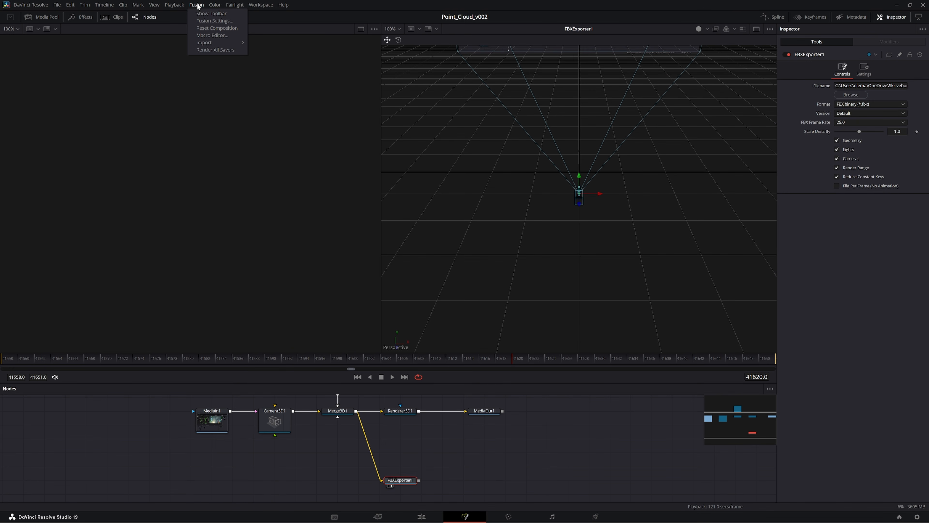
{"action": "left_click", "coordinate": [213, 50]}
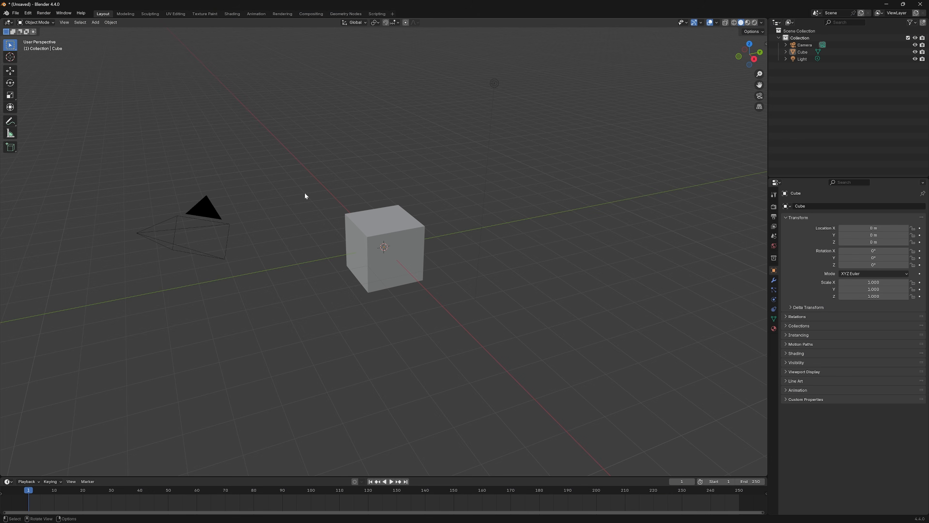
- Switch to Blender and delete all default objects from the scene
{"action": "key", "text": "a"}
{"action": "key", "text": "x"}
{"action": "left_click", "coordinate": [307, 187]}
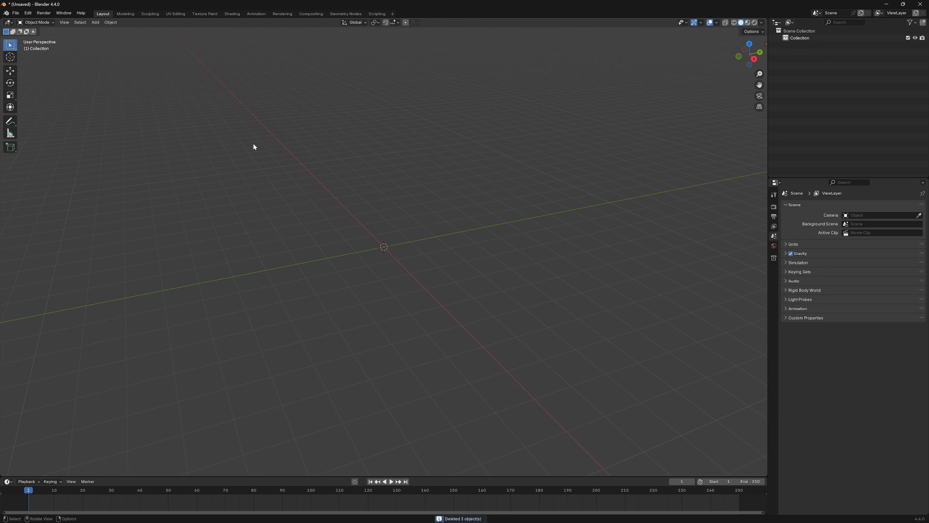
- Import scene_to_blender_v001.fbx from the desktop as FBX at the default scale of 1.00
{"action": "left_click", "coordinate": [16, 13]}
{"action": "mouse_move", "coordinate": [48, 112]}
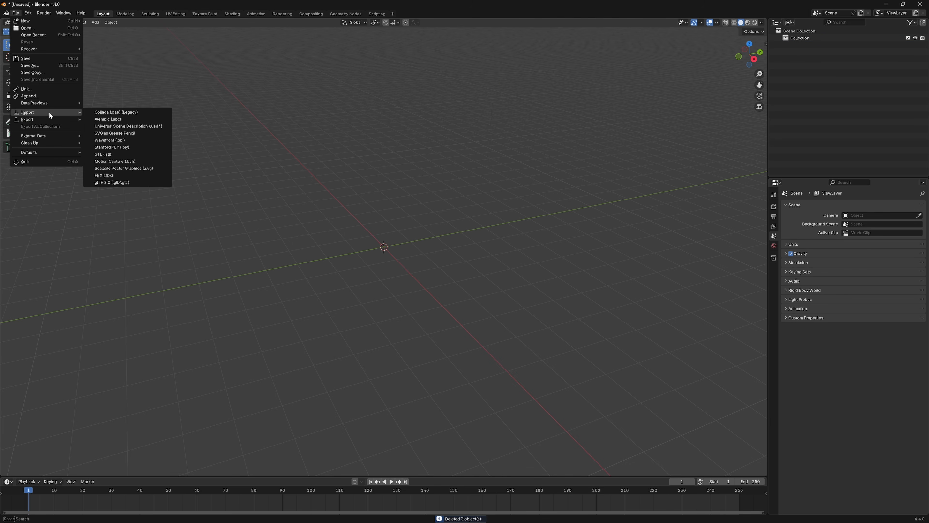
{"action": "left_click", "coordinate": [128, 176]}
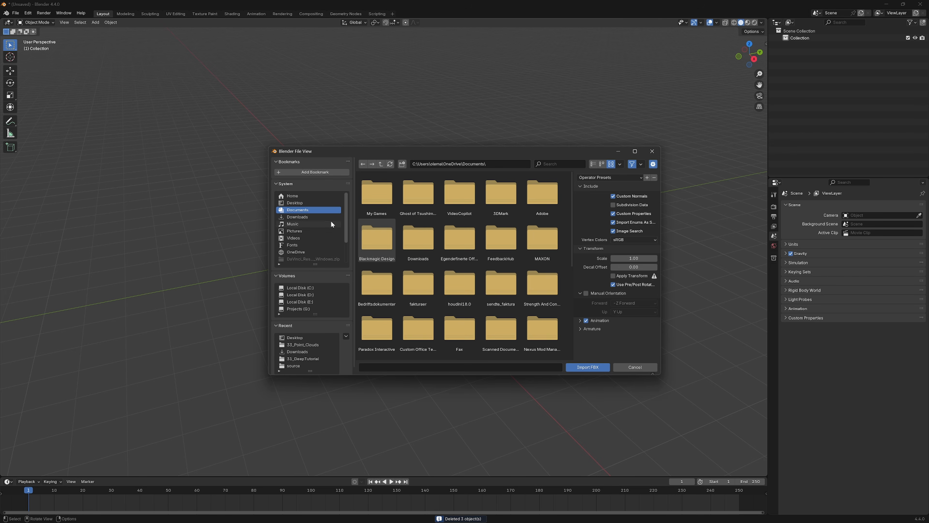
{"action": "left_click", "coordinate": [308, 201]}
{"action": "left_click", "coordinate": [377, 194]}
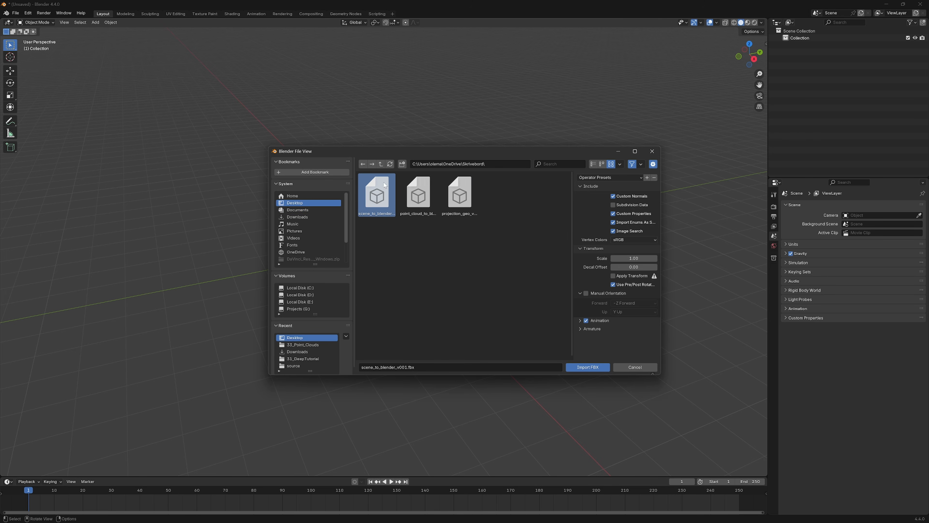
{"action": "left_click", "coordinate": [586, 367]}
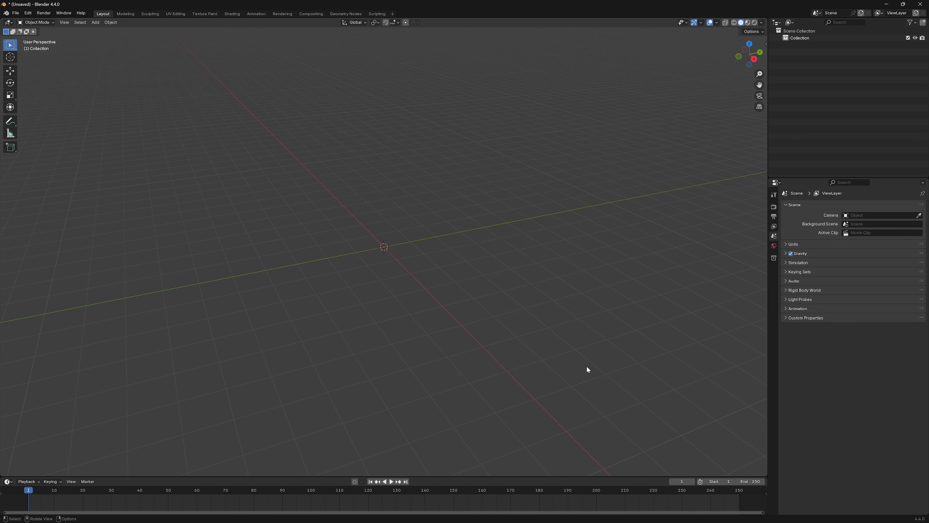
- Play the animation and examine the imported camera, image plane, ground plane and point cloud from several angles and distances
{"action": "left_click_drag", "start_coordinate": [336, 220], "coordinate": [479, 236]}
{"action": "scroll", "coordinate": [403, 230], "scroll_direction": "down", "scroll_amount": 8}
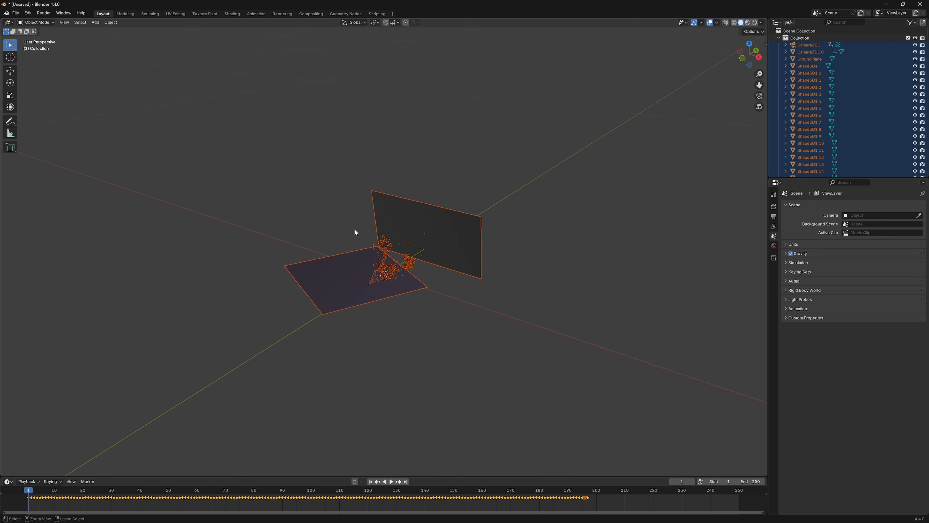
{"action": "scroll", "coordinate": [475, 191], "scroll_direction": "up", "scroll_amount": 6}
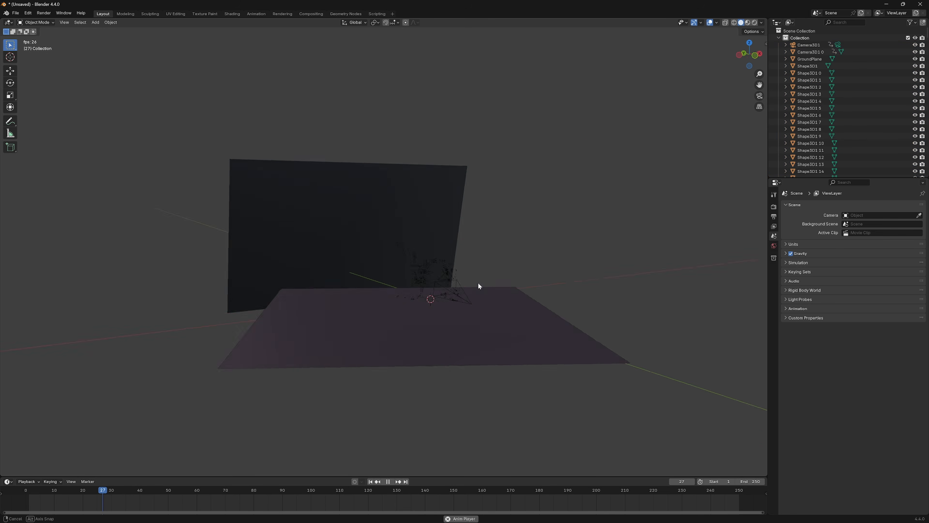
{"action": "left_click_drag", "start_coordinate": [478, 282], "coordinate": [500, 291]}
{"action": "scroll", "coordinate": [503, 241], "scroll_direction": "down", "scroll_amount": 7}
{"action": "scroll", "coordinate": [329, 335], "scroll_direction": "down", "scroll_amount": 7}
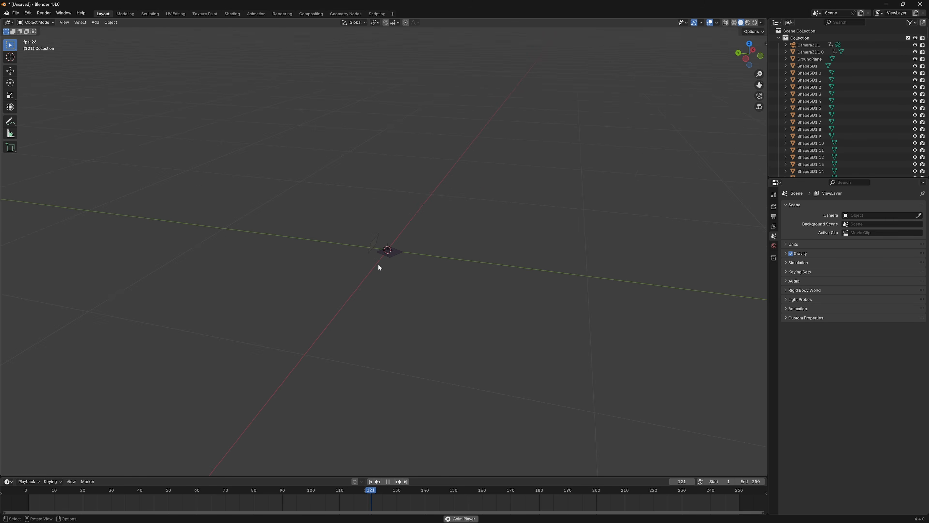
{"action": "scroll", "coordinate": [472, 172], "scroll_direction": "up", "scroll_amount": 8}
{"action": "left_click_drag", "start_coordinate": [492, 156], "coordinate": [481, 170]}
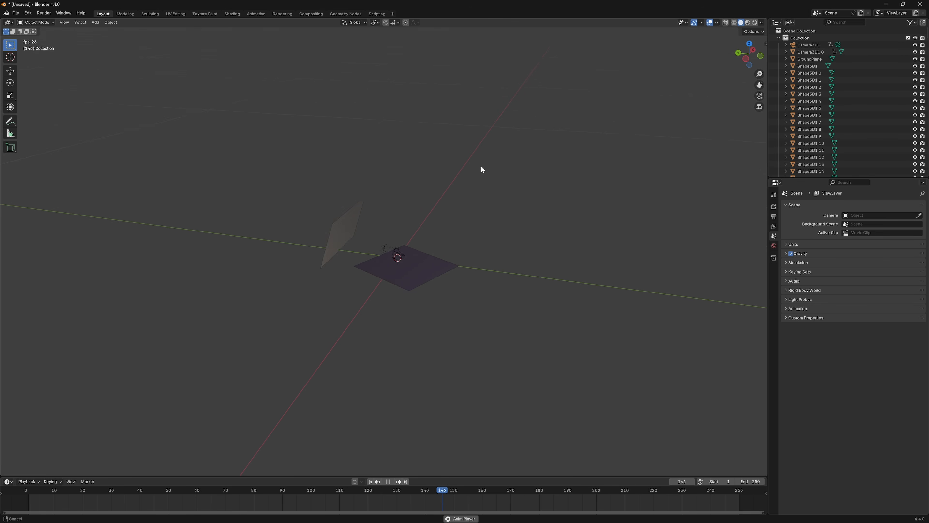
{"action": "scroll", "coordinate": [452, 185], "scroll_direction": "up", "scroll_amount": 8}
{"action": "scroll", "coordinate": [459, 199], "scroll_direction": "down", "scroll_amount": 5}
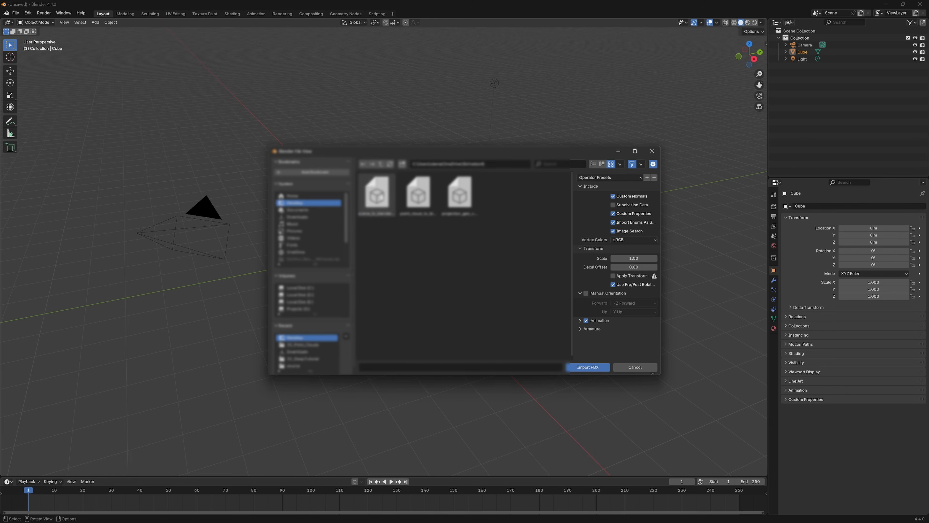
- Import the scene_to_blender FBX file into the fresh scene with an import scale of 100
{"action": "left_click", "coordinate": [386, 198]}
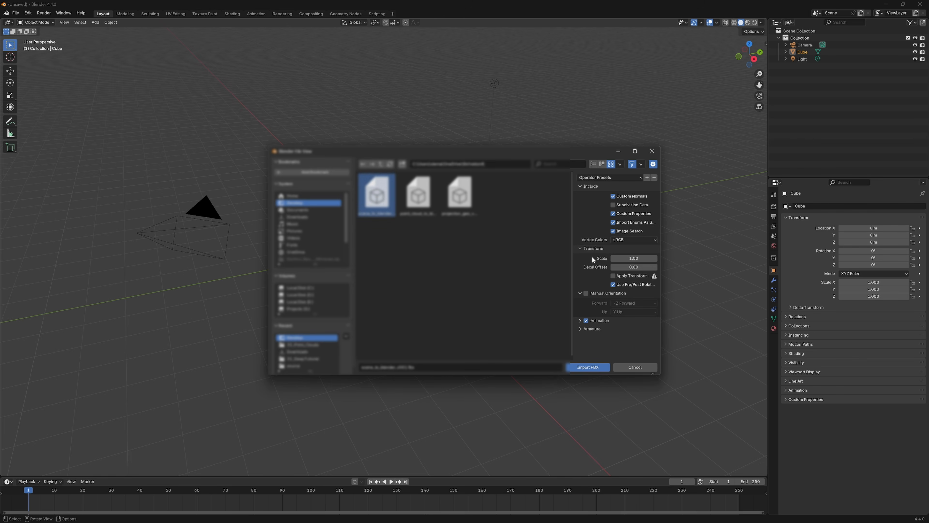
{"action": "left_click", "coordinate": [623, 258]}
{"action": "type", "text": "100"}
{"action": "key", "text": "Return"}
{"action": "left_click", "coordinate": [596, 367]}
- Inspect the imported scene by framing one of the point cloud cubes and selecting the ground plane
{"action": "mouse_move", "coordinate": [378, 209]}
{"action": "left_mouse_down"}
{"action": "mouse_move", "coordinate": [342, 206]}
{"action": "mouse_move", "coordinate": [346, 198]}
{"action": "mouse_move", "coordinate": [376, 213]}
{"action": "left_mouse_up"}
{"action": "left_click", "coordinate": [529, 307]}
{"action": "left_click_drag", "start_coordinate": [366, 264], "coordinate": [409, 241]}
{"action": "scroll", "coordinate": [408, 241], "scroll_direction": "up", "scroll_amount": 4}
{"action": "left_click", "coordinate": [407, 222]}
{"action": "key", "text": "KP_Decimal"}
{"action": "left_click_drag", "start_coordinate": [347, 211], "coordinate": [303, 264]}
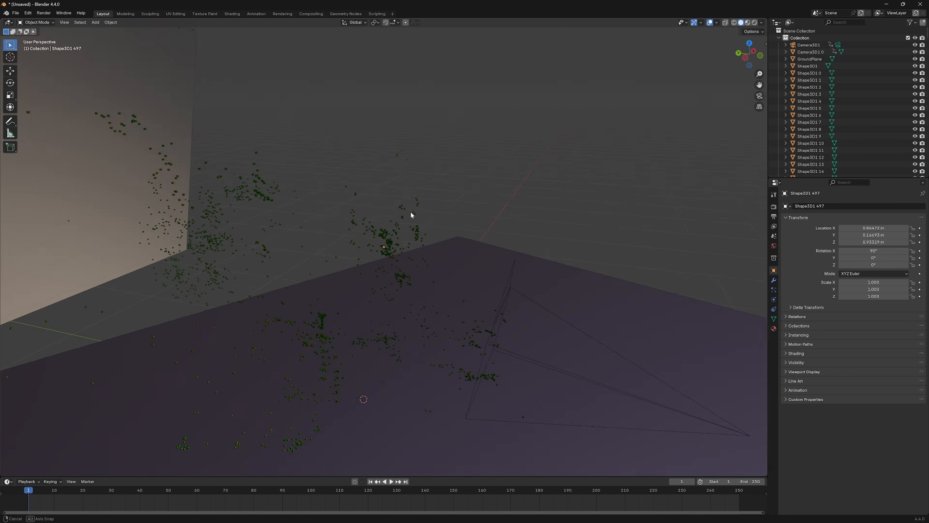
{"action": "left_click", "coordinate": [249, 407]}
{"action": "scroll", "coordinate": [456, 256], "scroll_direction": "down", "scroll_amount": 8}
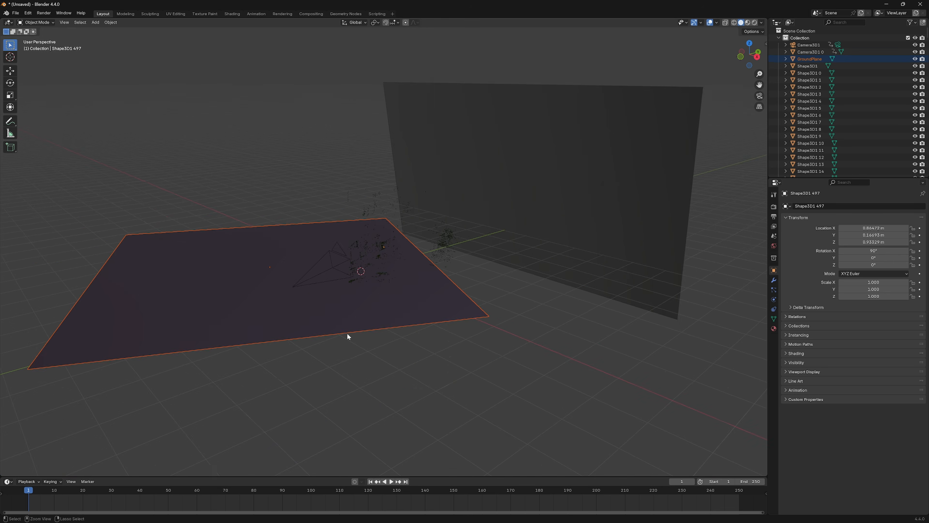
- Delete the camera's image plane, Camera3D1 0, and look through the camera with the timeline at frame 1
{"action": "left_click", "coordinate": [514, 182]}
{"action": "left_click_drag", "start_coordinate": [514, 179], "coordinate": [491, 206]}
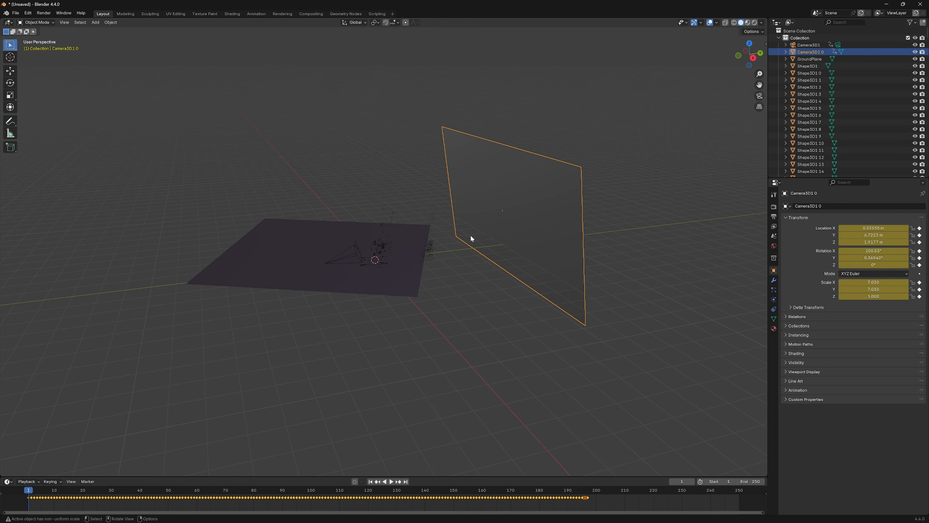
{"action": "left_click_drag", "start_coordinate": [454, 260], "coordinate": [483, 249]}
{"action": "key", "text": "x"}
{"action": "left_click", "coordinate": [477, 246]}
{"action": "key", "text": "KP_0"}
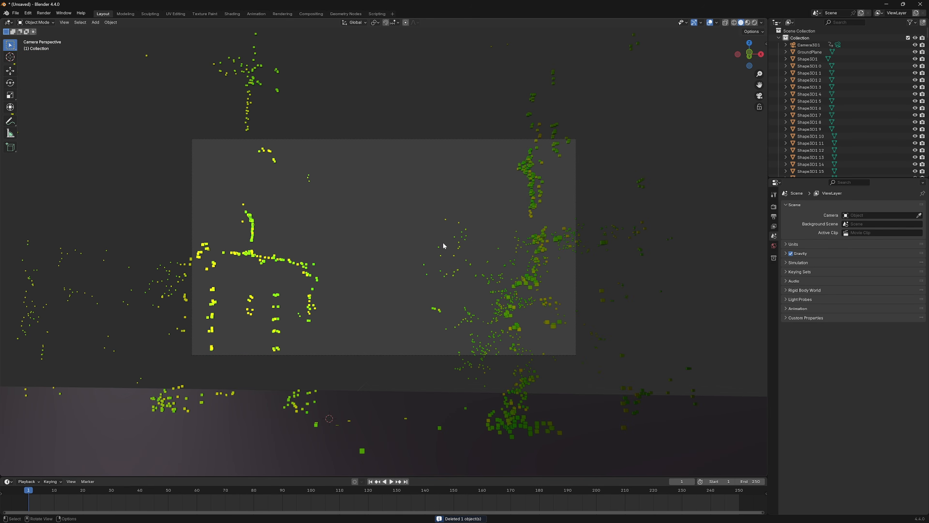
{"action": "left_click_drag", "start_coordinate": [99, 498], "coordinate": [29, 510]}
- Copy Camera3D1's focal length from Fusion Studio and set the Blender camera's focal length to 15.87172 mm
{"action": "left_click", "coordinate": [812, 45]}
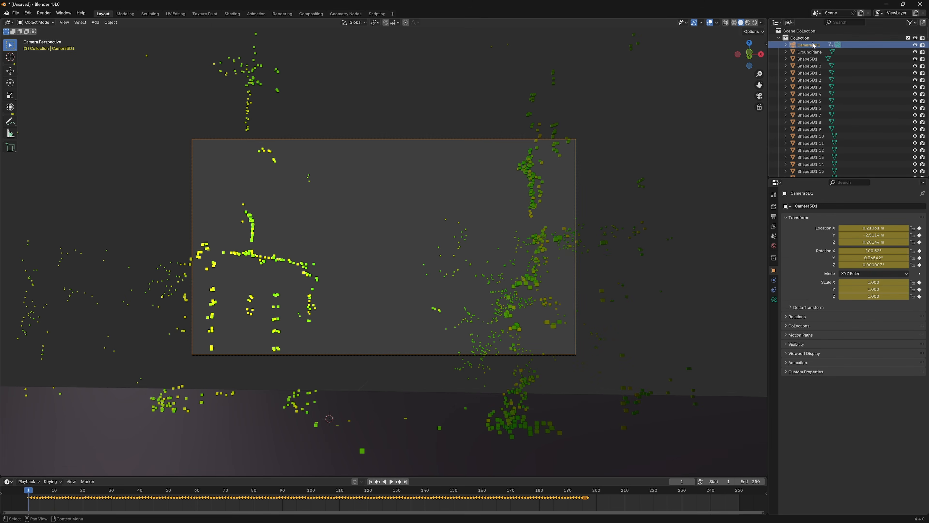
{"action": "left_click", "coordinate": [774, 300]}
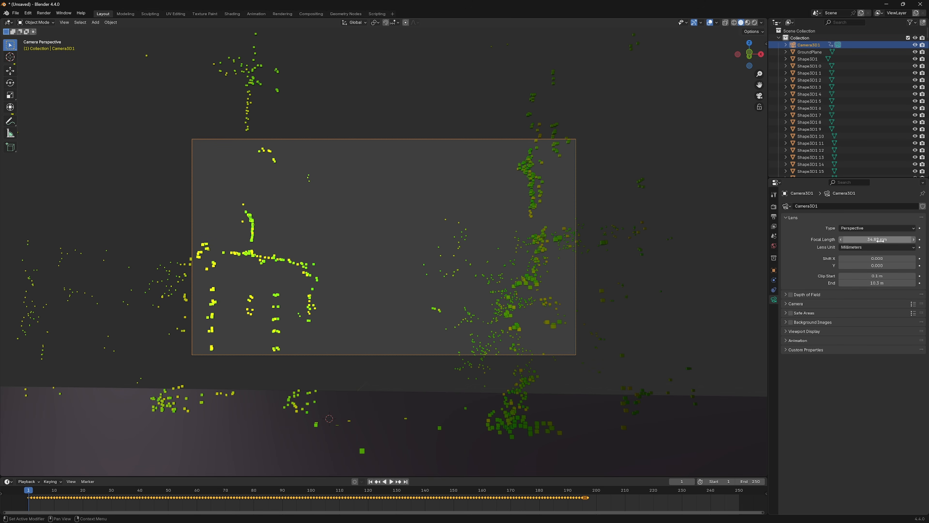
{"action": "key", "text": "alt+Tab"}
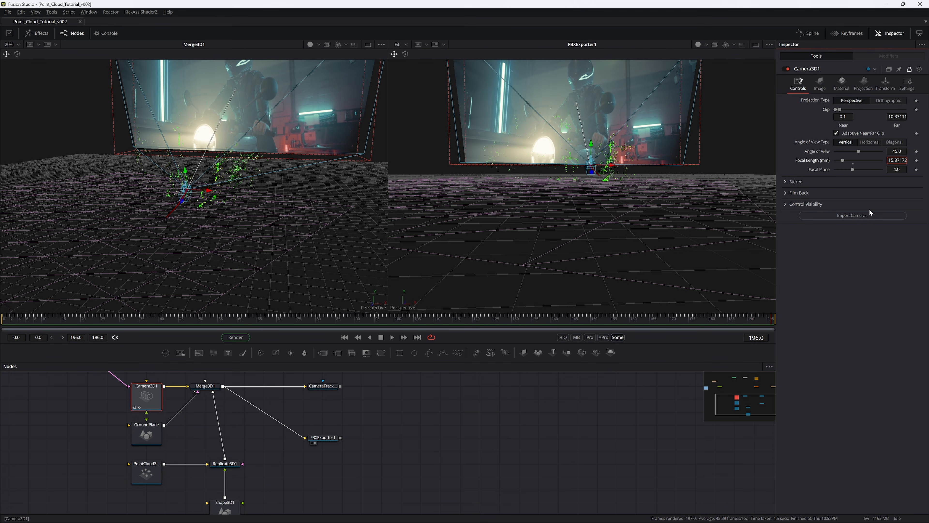
{"action": "key", "text": "ctrl+a"}
{"action": "key", "text": "alt+Tab"}
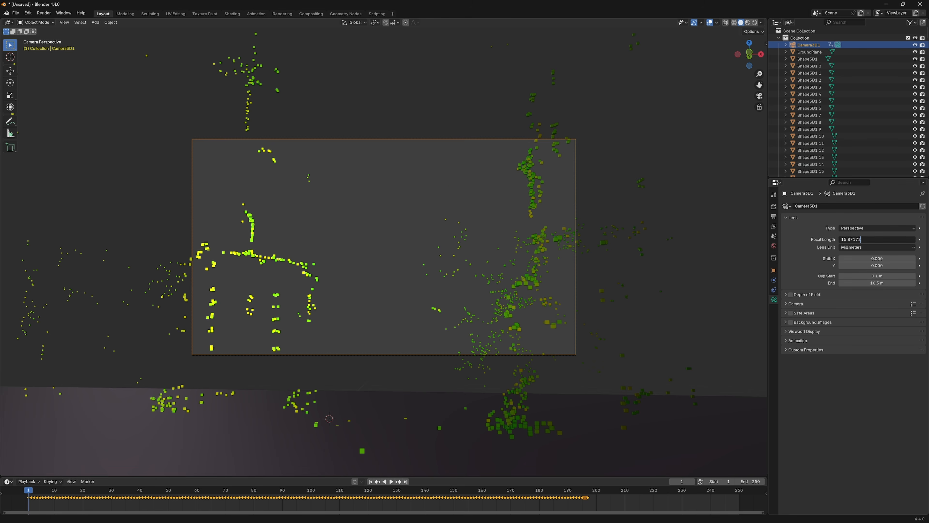
{"action": "key", "text": "Return"}
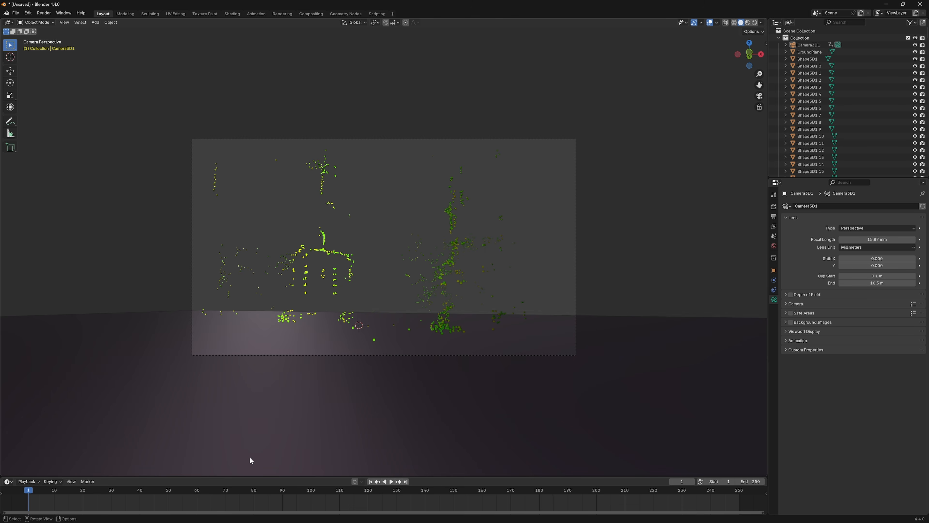
- Compare with Fusion's render and play the shot in camera view with the motorcycle_plate_v002.mov background at opacity 1.000
{"action": "key", "text": "alt+Tab"}
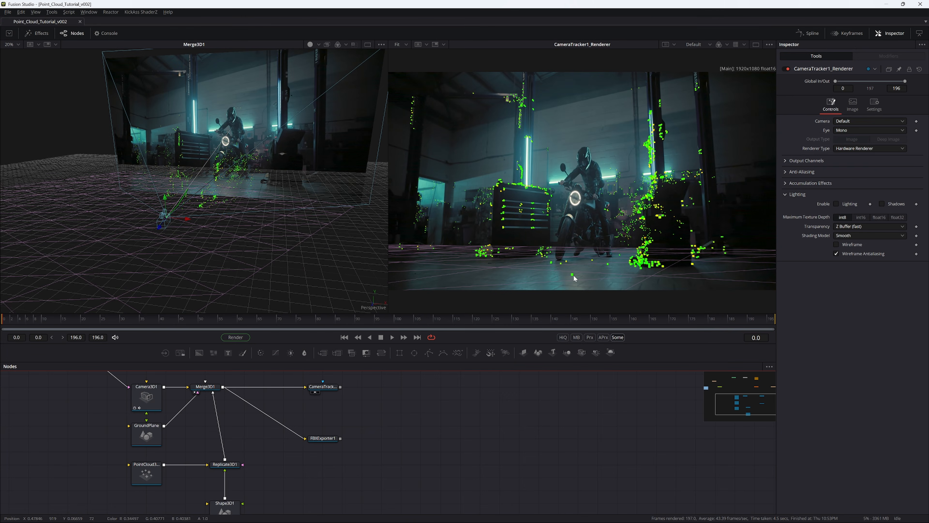
{"action": "key", "text": "alt+Tab"}
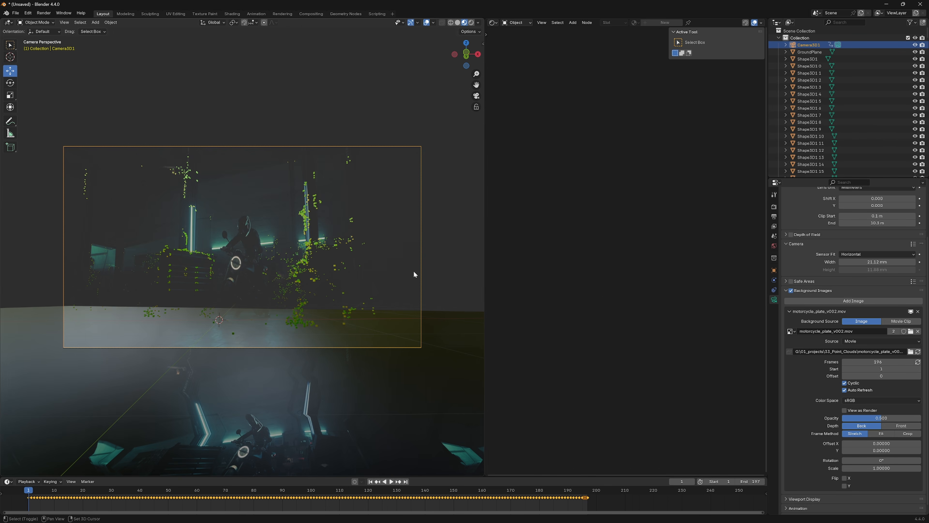
{"action": "key", "text": "space"}
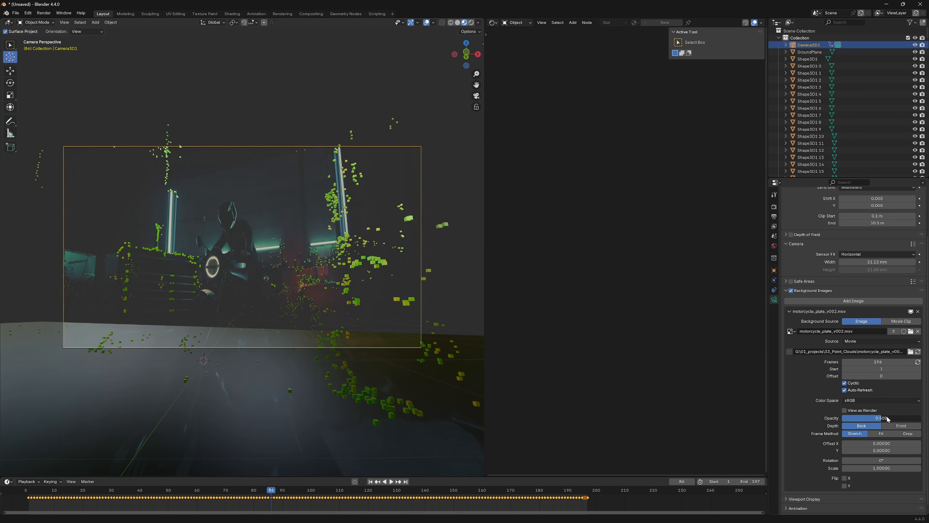
{"action": "left_click_drag", "start_coordinate": [887, 418], "coordinate": [923, 418]}
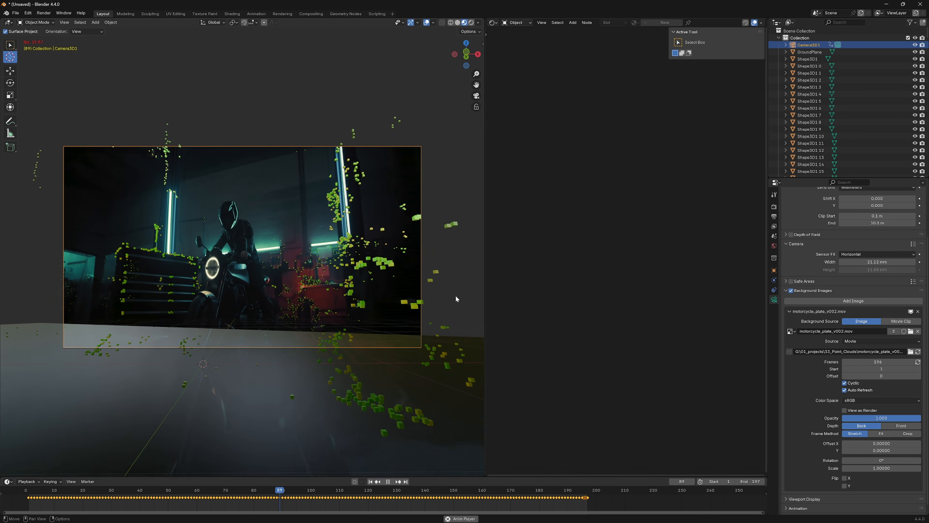
- Pause and resume the tracked shot in camera view to check how the point cloud follows the footage
{"action": "key", "text": "space"}
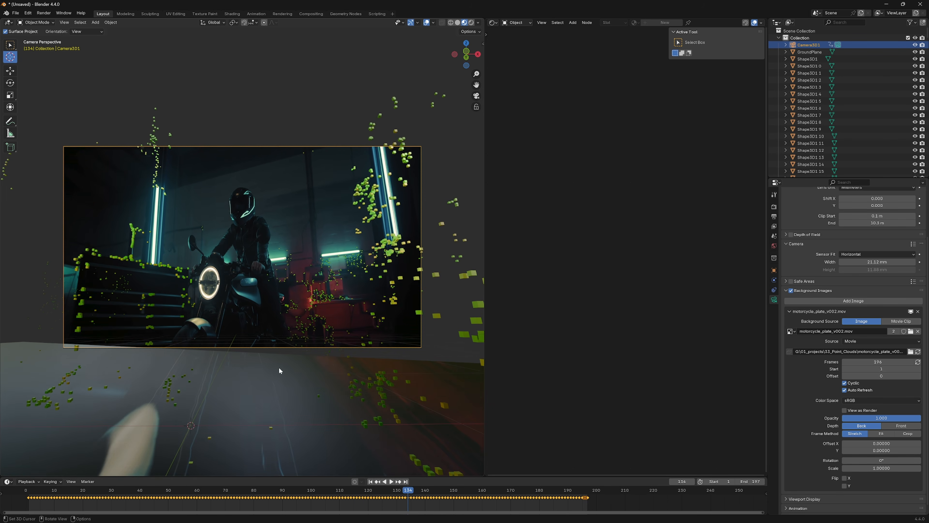
{"action": "key", "text": "ctrl+s"}
{"action": "key", "text": "Escape"}
{"action": "key", "text": "space"}
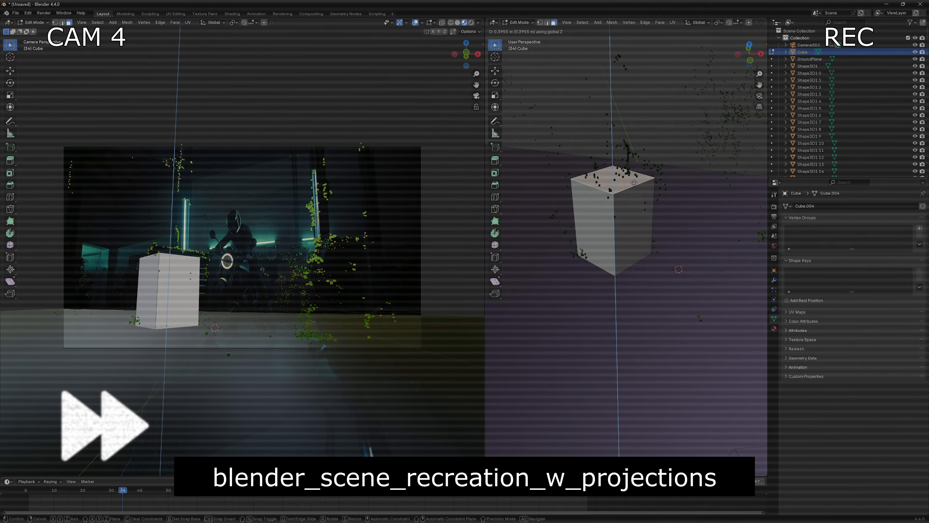
- Duplicate the toolbox cube, extrude the copy into a tall column at the light tube behind it, and widen the perspective viewport
{"action": "key", "text": "shift+d"}
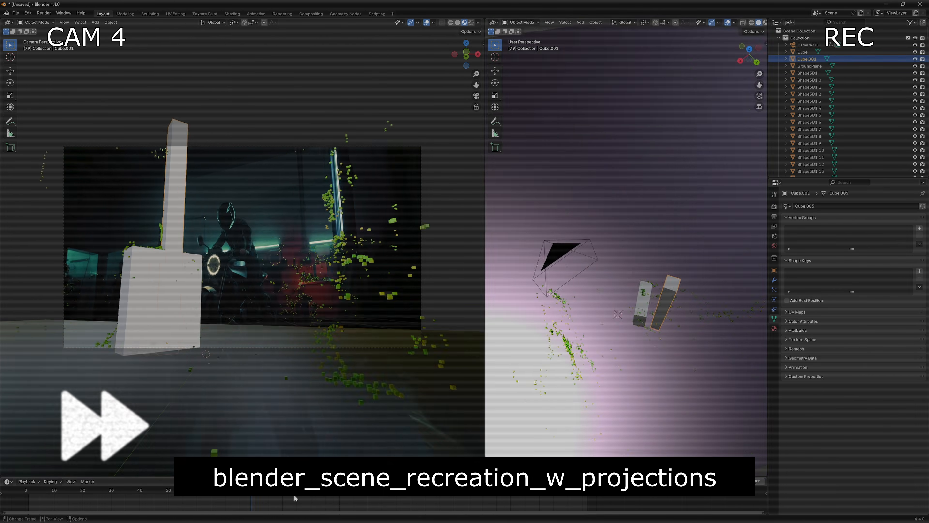
{"action": "key", "text": "Tab"}
{"action": "key", "text": "e"}
{"action": "key", "text": "Tab"}
{"action": "left_click_drag", "start_coordinate": [486, 256], "coordinate": [430, 256]}
- Duplicate and extrude another block beside the motorcycle, opposite the toolbox, and copy it once more to fill out that side
{"action": "key", "text": "shift+d"}
{"action": "key", "text": "Tab"}
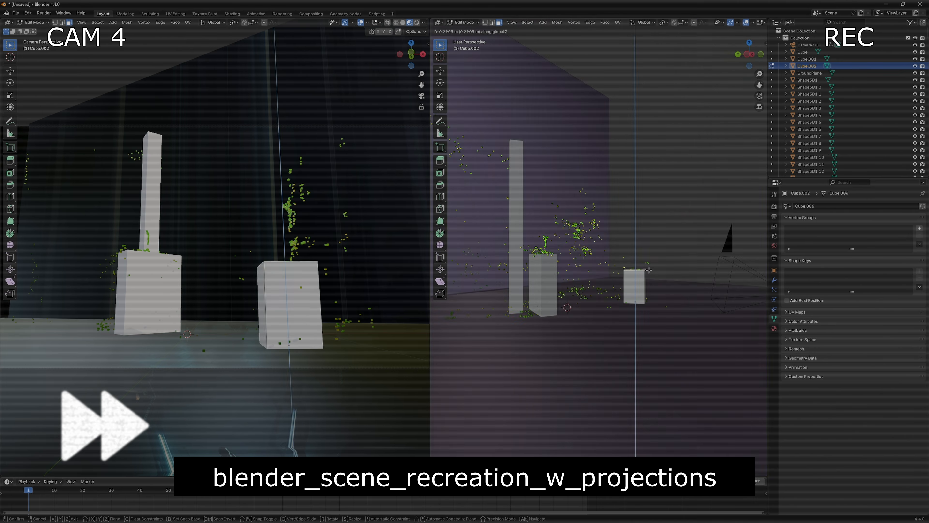
{"action": "key", "text": "Tab"}
{"action": "key", "text": "shift+d"}
{"action": "key", "text": "ctrl+s"}
- Unwrap the ground plane and the toolbox cube with Project from View so the motorcycle footage maps onto them
{"action": "left_click", "coordinate": [636, 368]}
{"action": "key", "text": "Tab"}
{"action": "key", "text": "u"}
{"action": "key", "text": "Tab"}
{"action": "left_click", "coordinate": [148, 293]}
{"action": "key", "text": "Tab"}
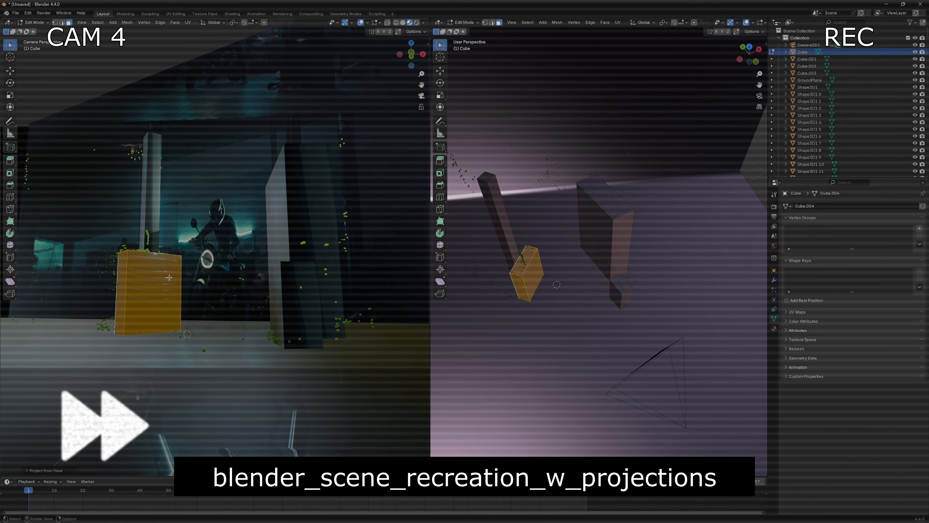
- Finish the camera projection on the toolbox and the blocks opposite it, and select the ground plane
{"action": "left_click", "coordinate": [774, 280]}
{"action": "key", "text": "Tab"}
{"action": "left_click", "coordinate": [301, 301]}
{"action": "key", "text": "Tab"}
{"action": "key", "text": "Tab"}
{"action": "left_click", "coordinate": [516, 191]}
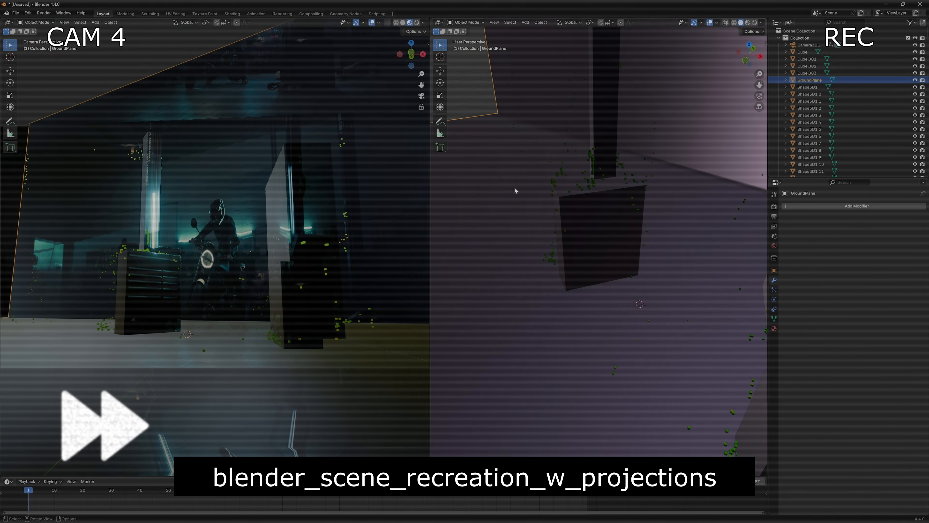
- Open the shader editor, add a new cube on the floor of the scene and give it a transmissive Principled BSDF material
{"action": "key", "text": "shift+F3"}
{"action": "key", "text": "Tab"}
{"action": "key", "text": "shift+a"}
{"action": "left_click", "coordinate": [637, 23]}
{"action": "left_click", "coordinate": [610, 250]}
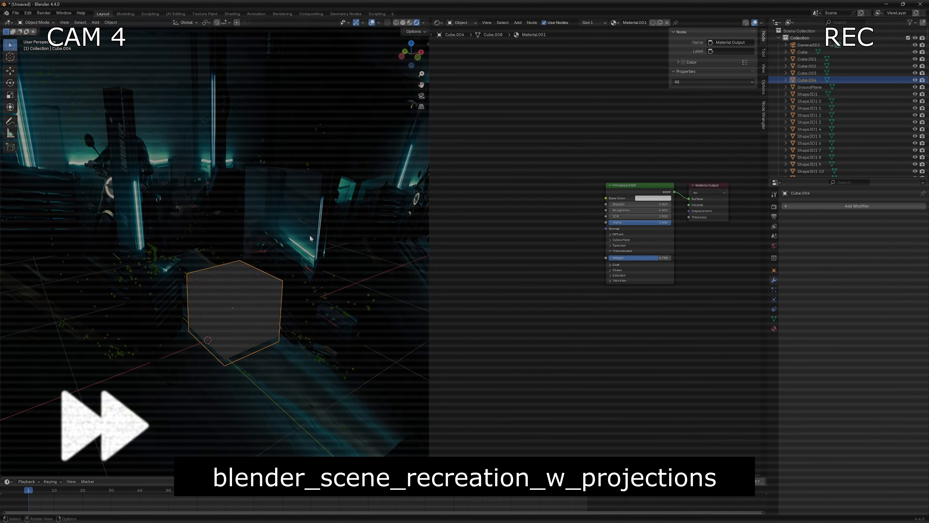
- Set the render engine to Cycles and show the rendered scene through the camera
{"action": "left_click", "coordinate": [774, 207]}
{"action": "left_click", "coordinate": [882, 206]}
{"action": "left_click", "coordinate": [416, 22]}
{"action": "key", "text": "KP_0"}
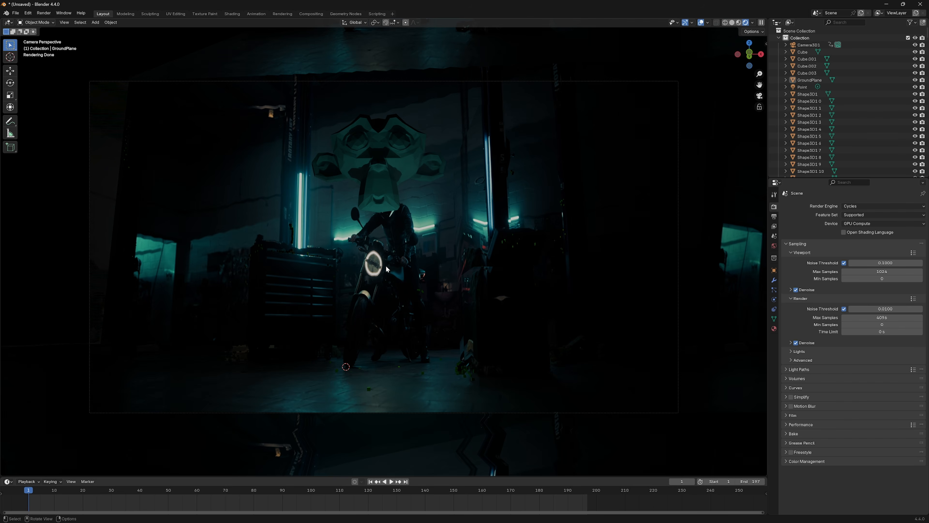
- Examine the rendered projections around the monkey head and motorcycle off-camera, and inspect the ground plane's object settings
{"action": "left_click_drag", "start_coordinate": [386, 266], "coordinate": [446, 198]}
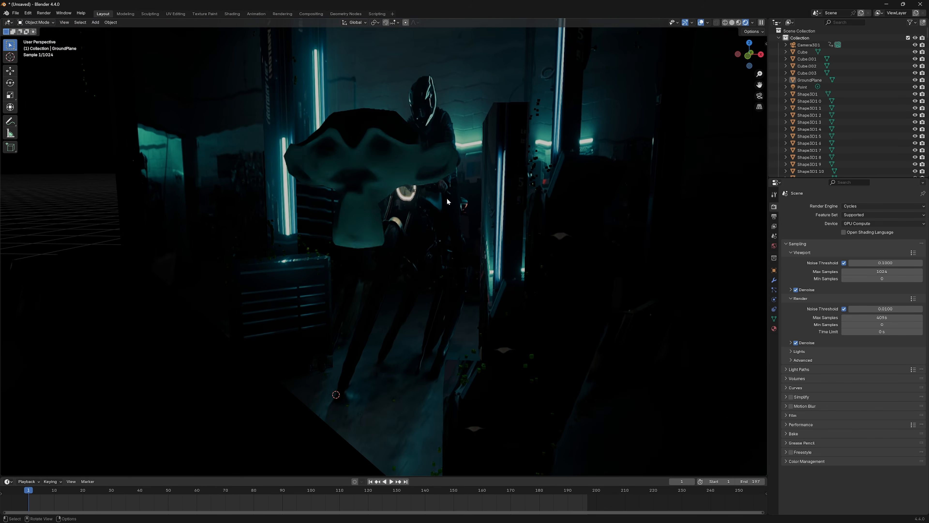
{"action": "left_click", "coordinate": [775, 270]}
{"action": "left_click", "coordinate": [788, 379]}
{"action": "left_click", "coordinate": [787, 379]}
{"action": "left_click", "coordinate": [787, 372]}
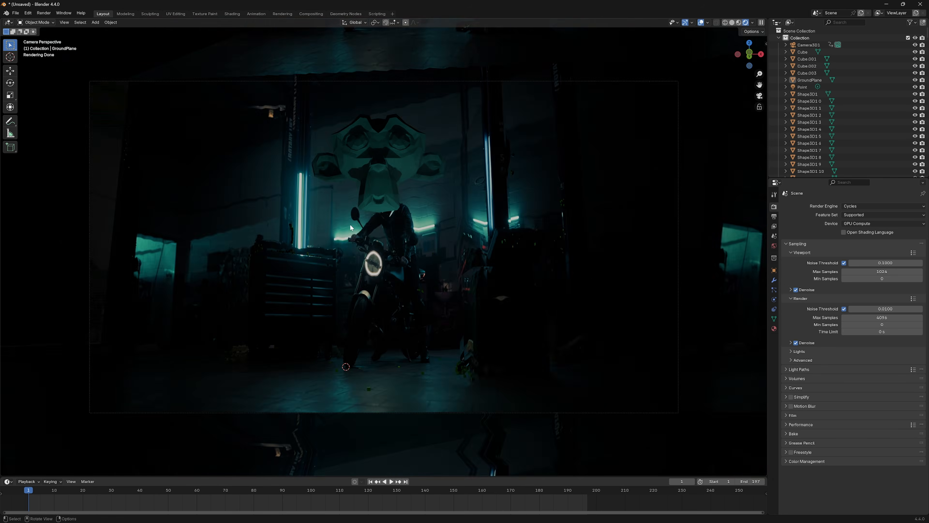
{"action": "left_click_drag", "start_coordinate": [350, 223], "coordinate": [459, 207]}
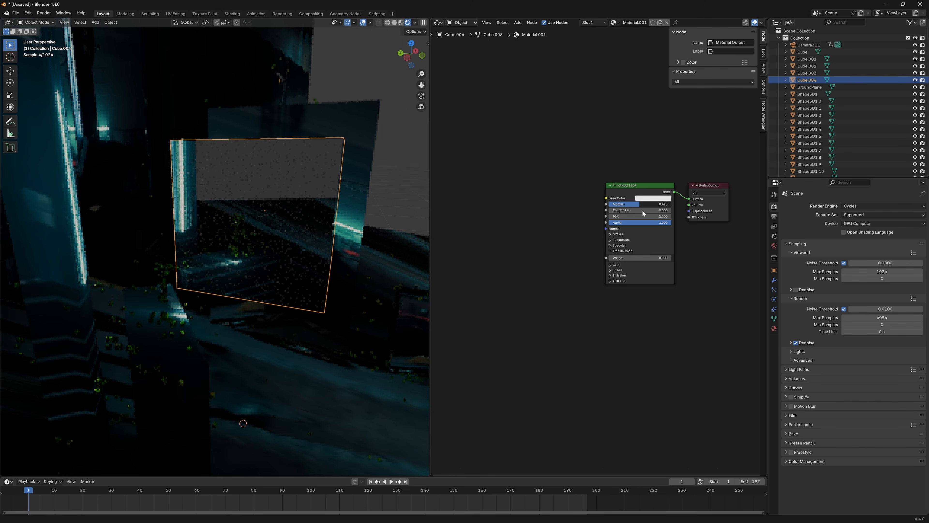
- Adjust the roughness of the reflective cube's Principled BSDF material
{"action": "left_click_drag", "start_coordinate": [643, 214], "coordinate": [630, 213]}
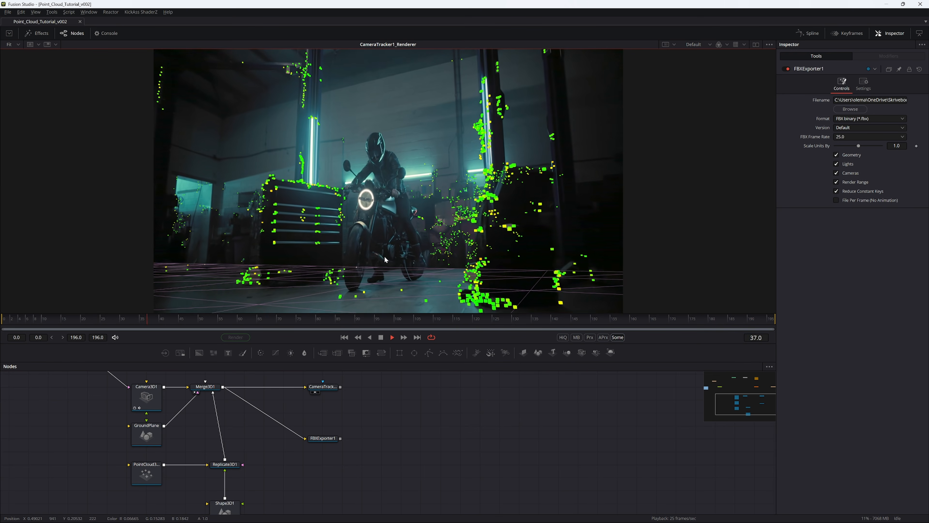